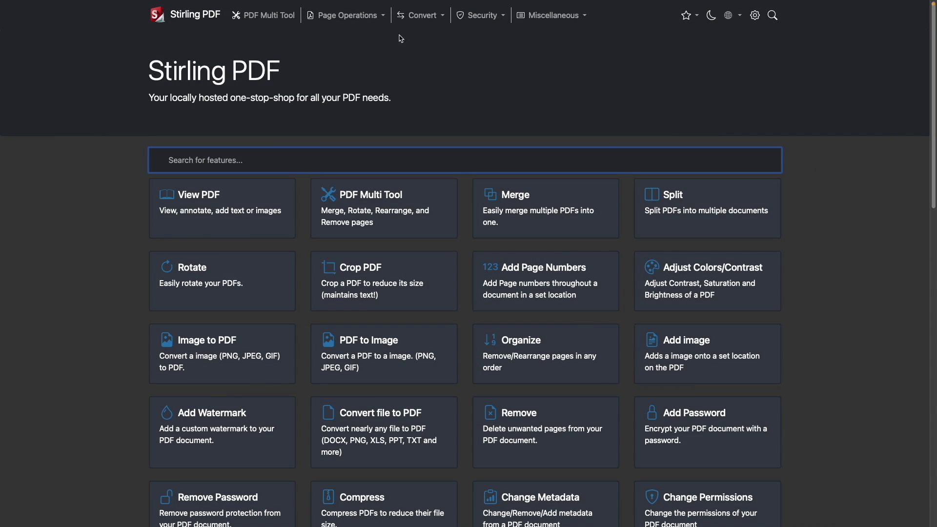
Step: Preview the page operation, conversion, security and miscellaneous tool lists
click(371, 17)
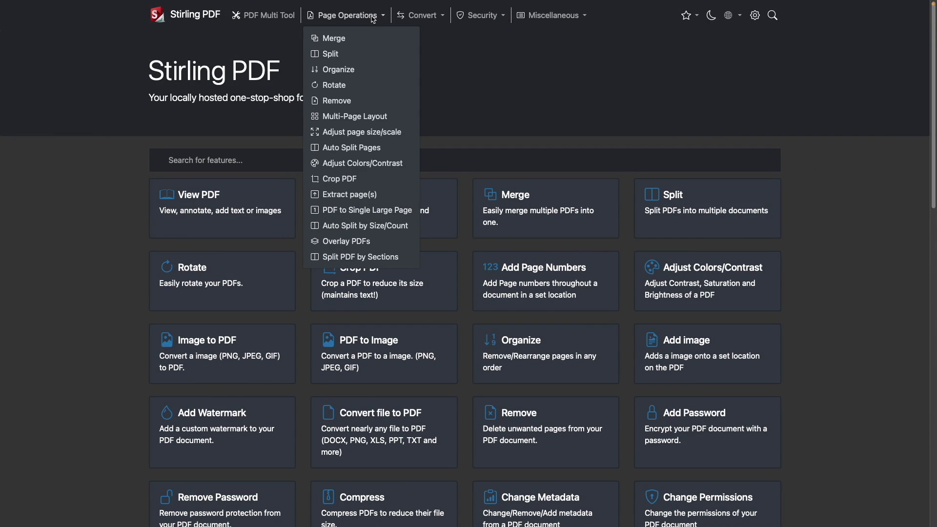
click(423, 17)
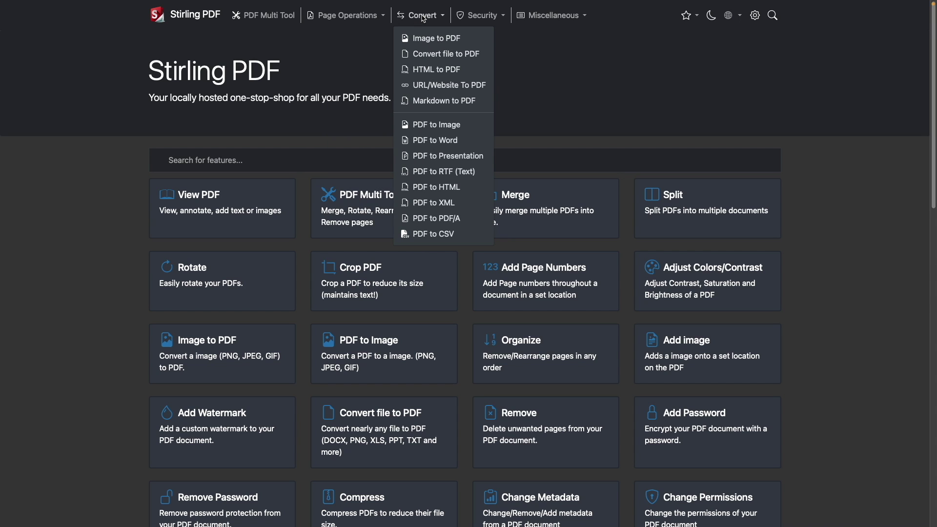
click(482, 18)
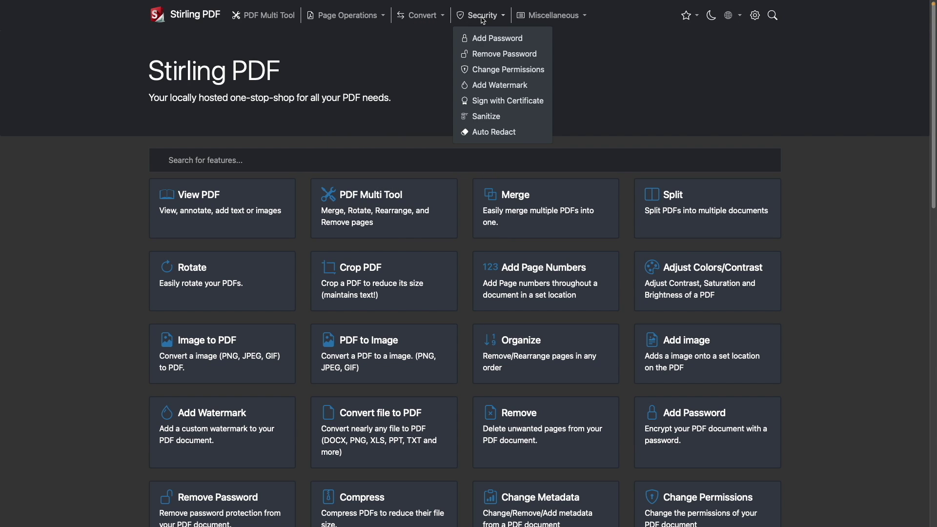
click(551, 18)
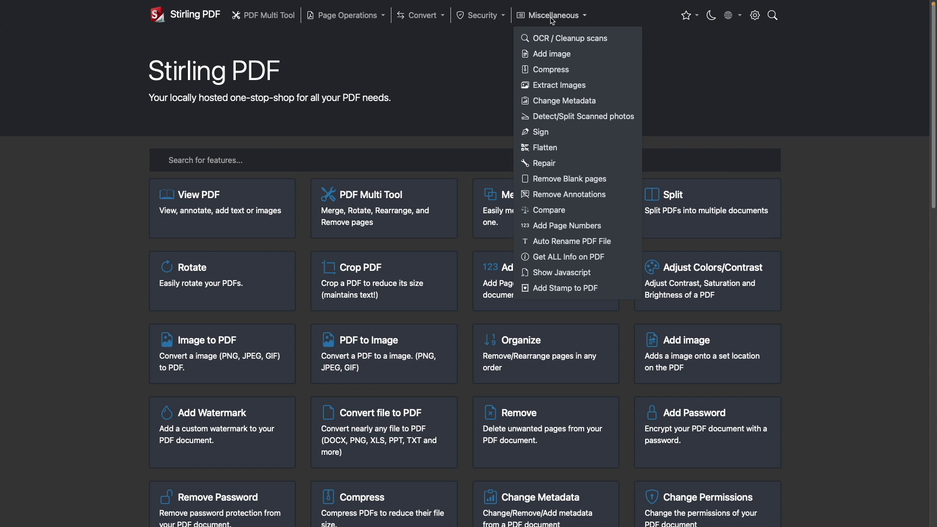
Step: Close the tools list and scroll through the What is Stirling-PDF introduction
click(822, 199)
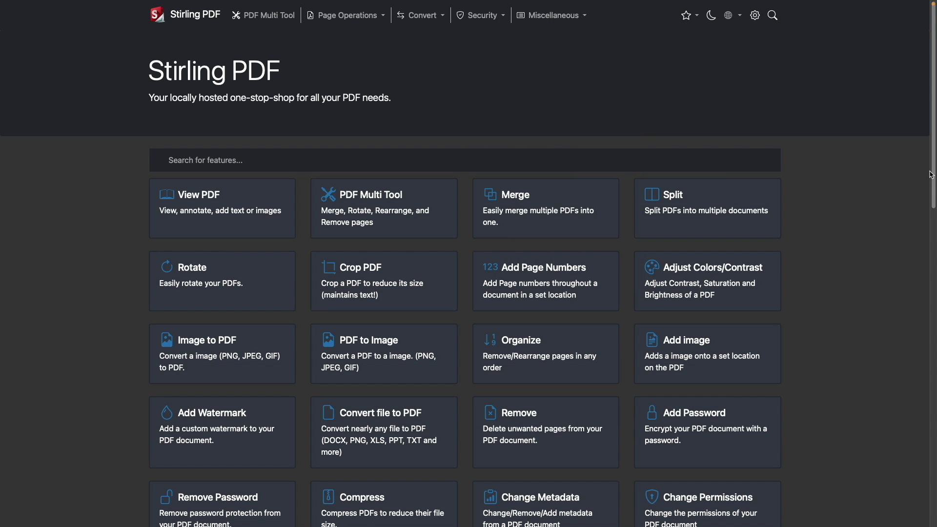
drag(933, 173, 935, 486)
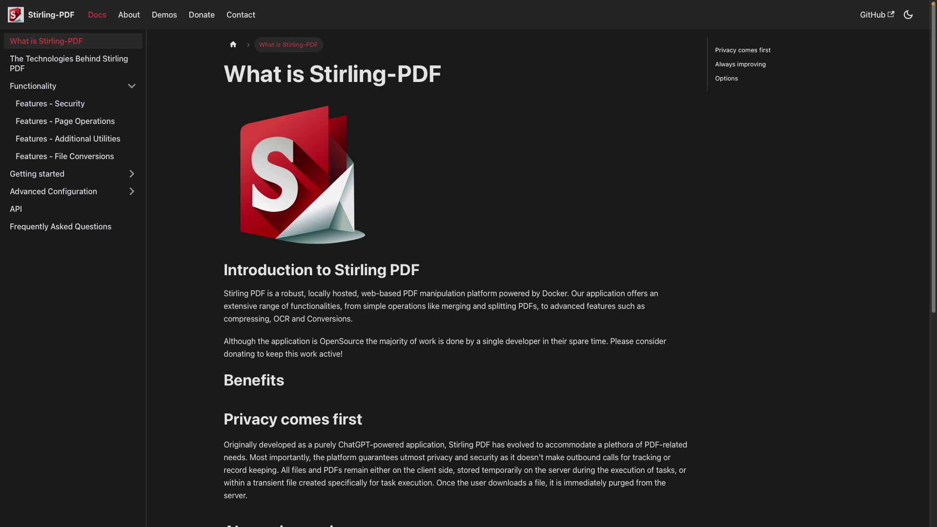
scroll(537, 278, down, 5)
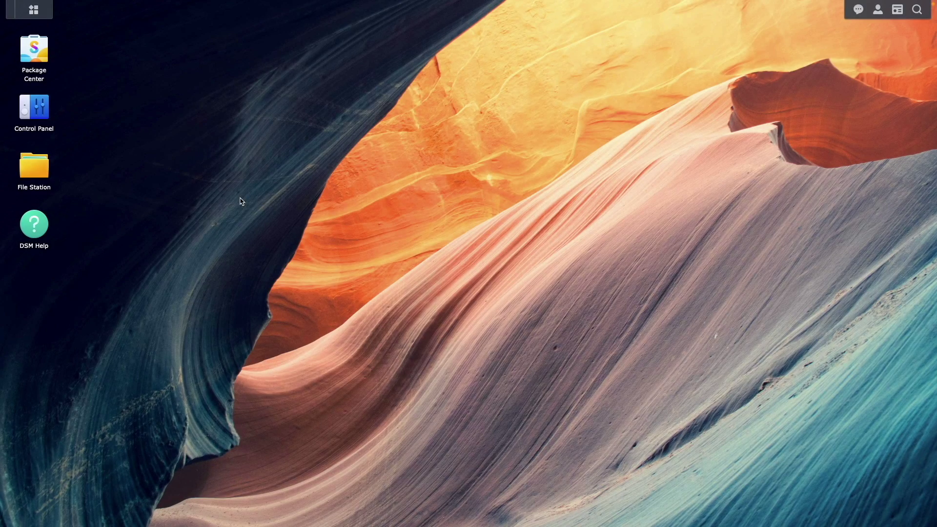
click(48, 55)
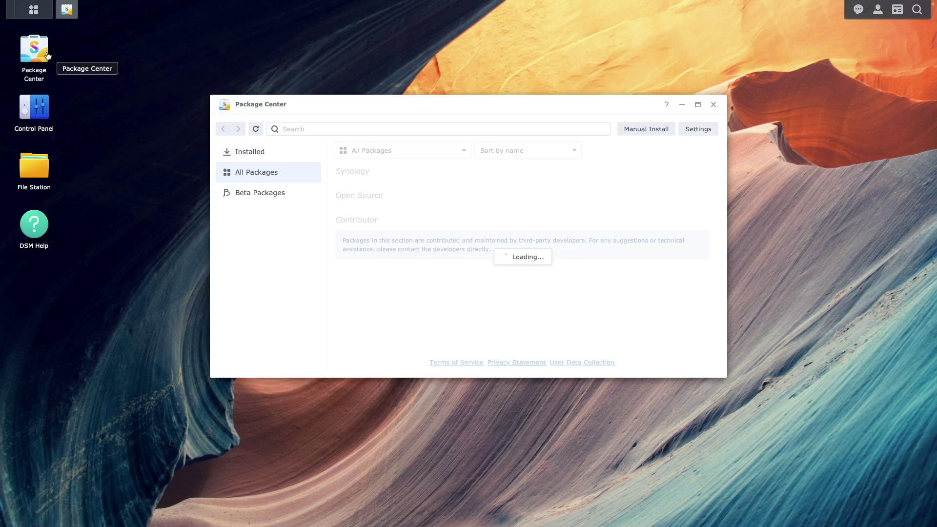
click(267, 152)
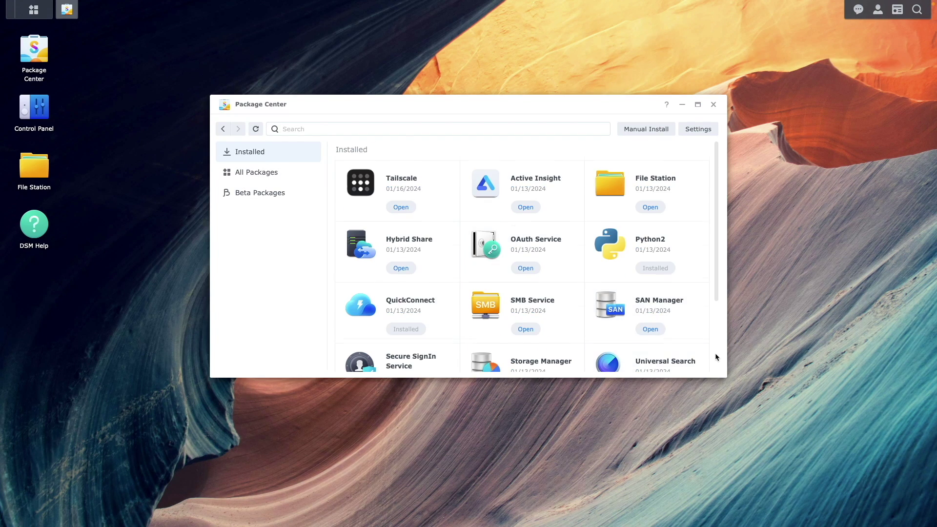
scroll(715, 355, down, 3)
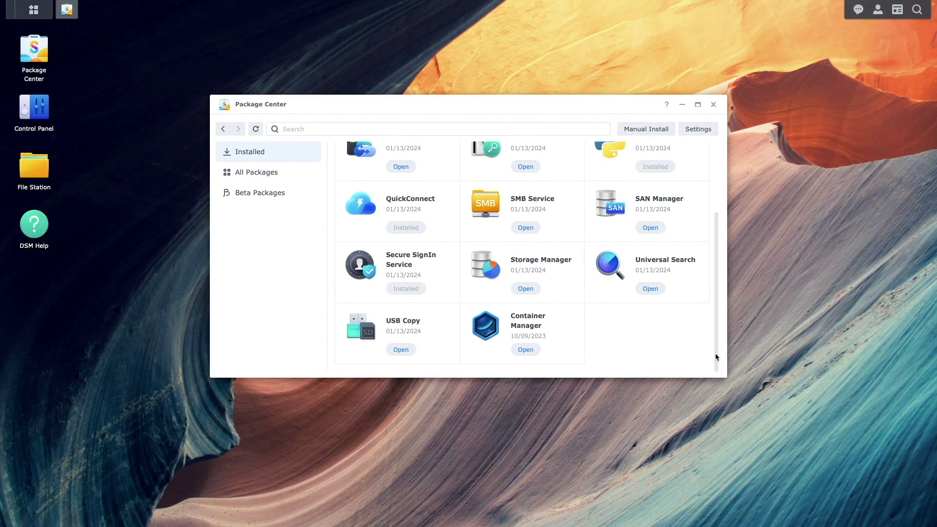
click(714, 106)
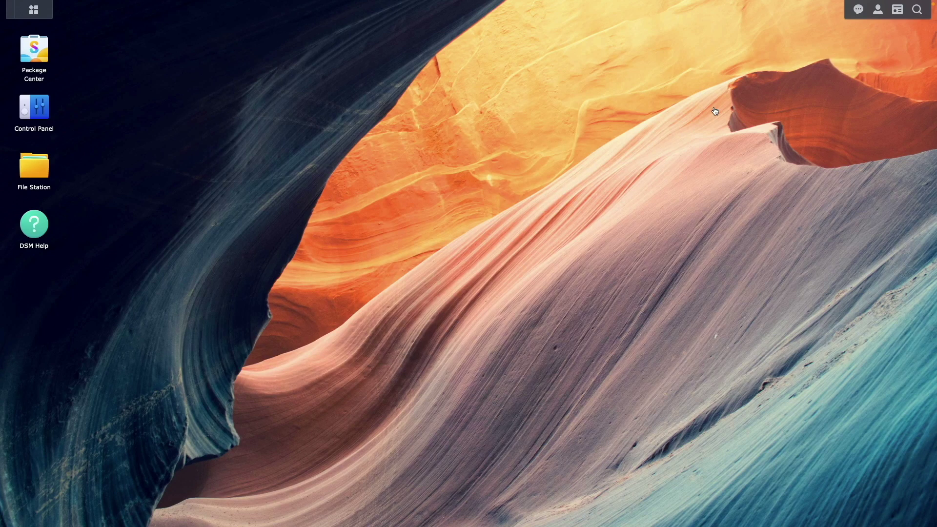
click(18, 174)
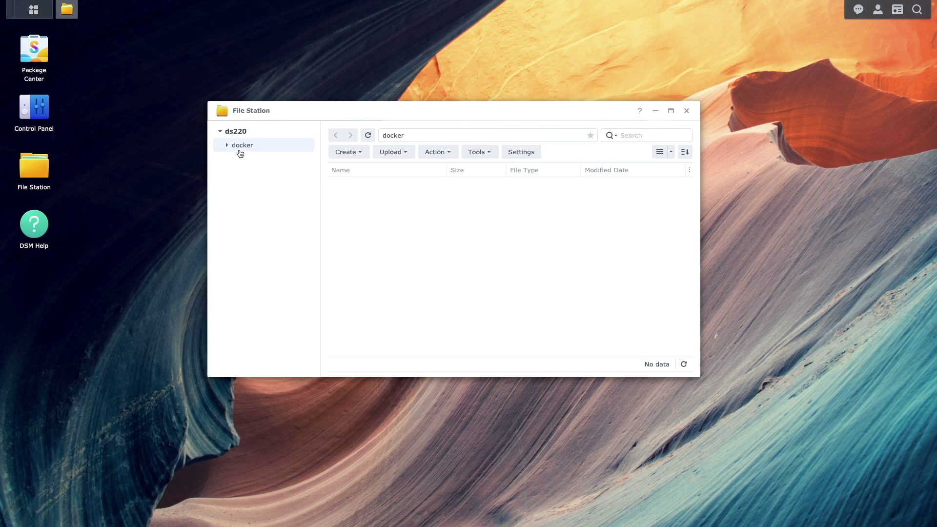
Step: Create a 'stirling-pdf' folder in docker and open it
click(350, 152)
click(369, 170)
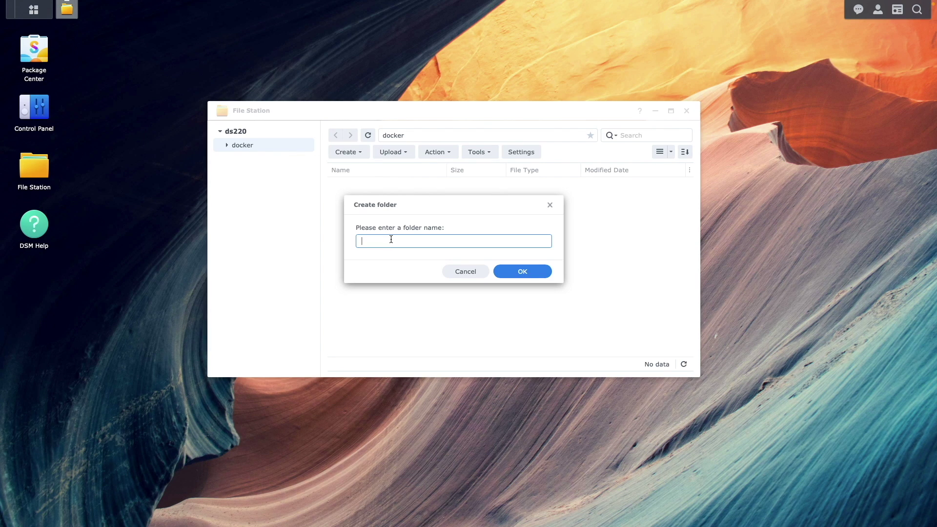
text(stirling-pdf)
click(498, 272)
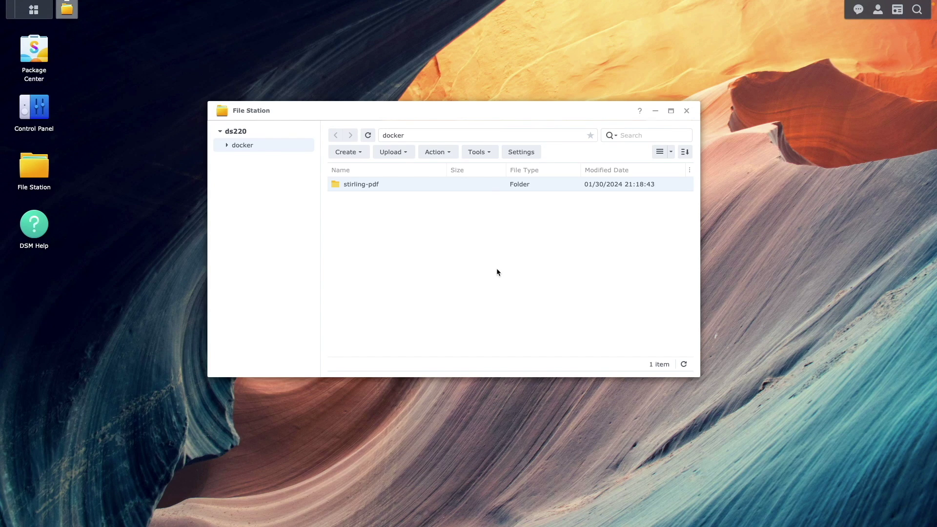
double_click(412, 184)
Step: Add 'trainingData' and 'extraConfigs' subfolders inside stirling-pdf, then close File Station
click(346, 152)
click(364, 170)
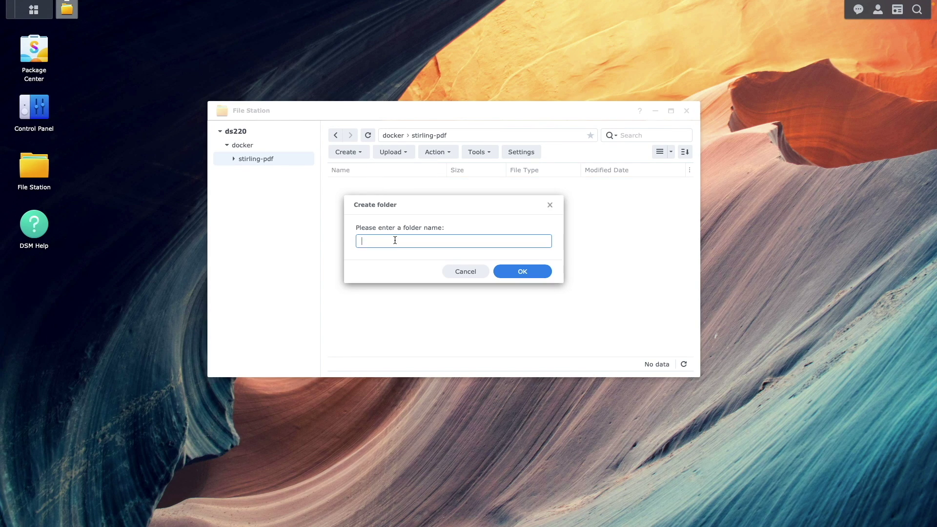
text(trainingData)
click(513, 272)
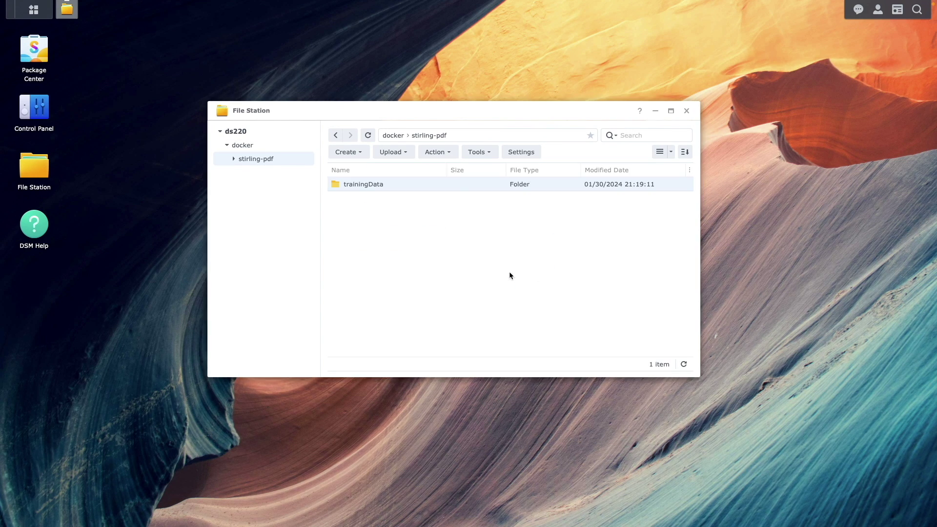
click(359, 152)
click(364, 170)
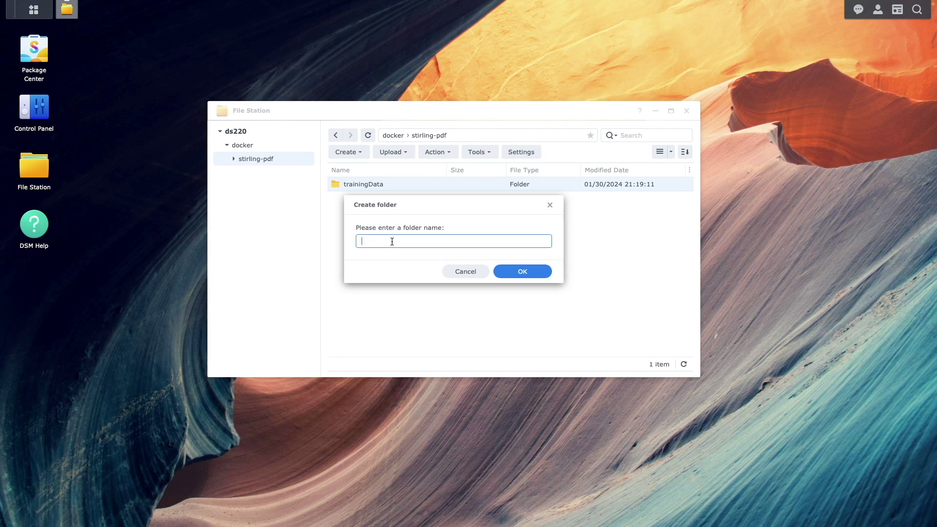
text(extraConfigs)
click(499, 272)
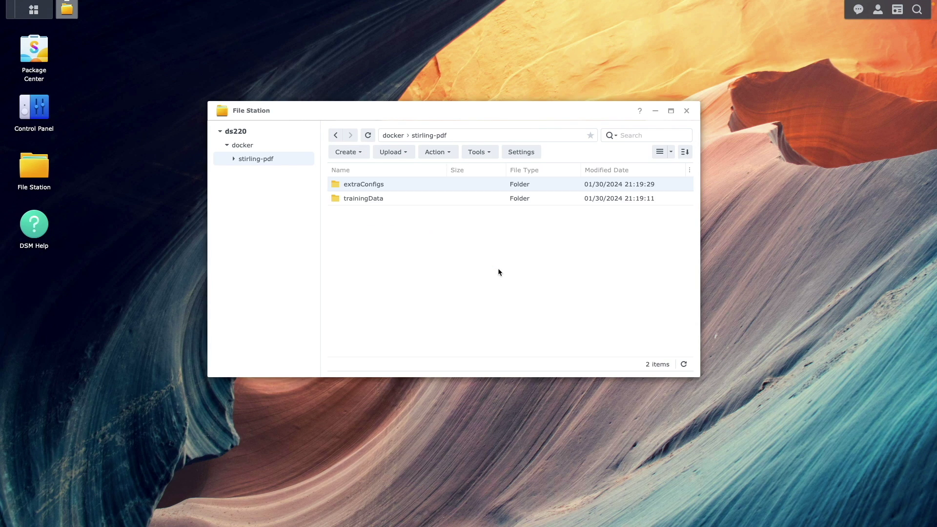
click(687, 112)
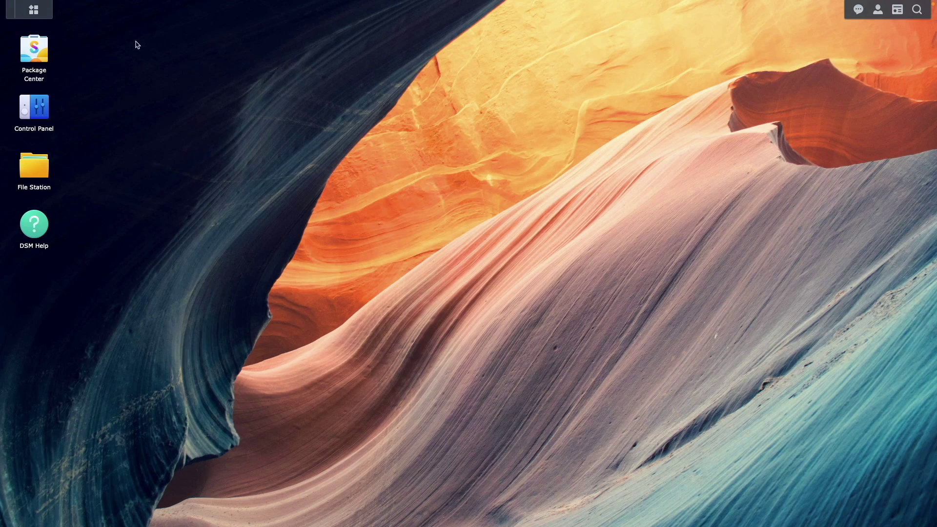
Step: Launch Container Manager and start creating a new compose project
click(45, 16)
click(668, 161)
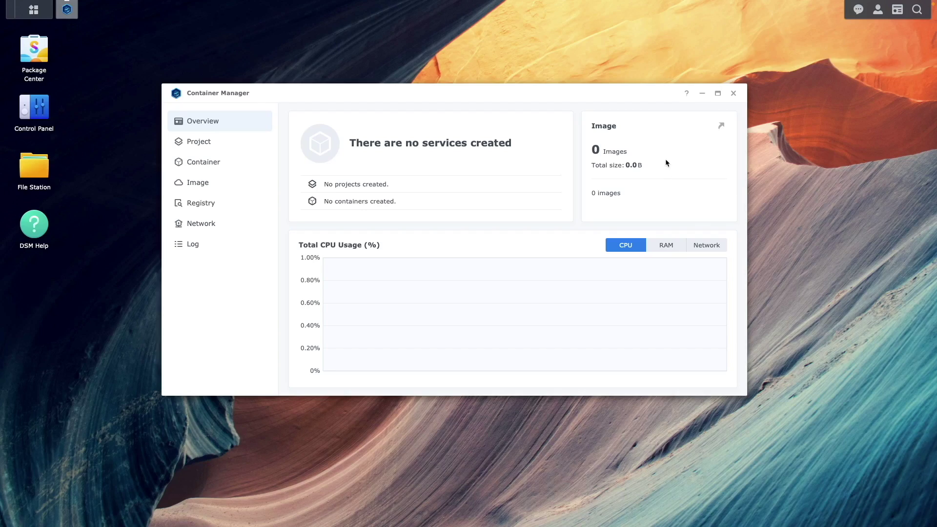
click(208, 146)
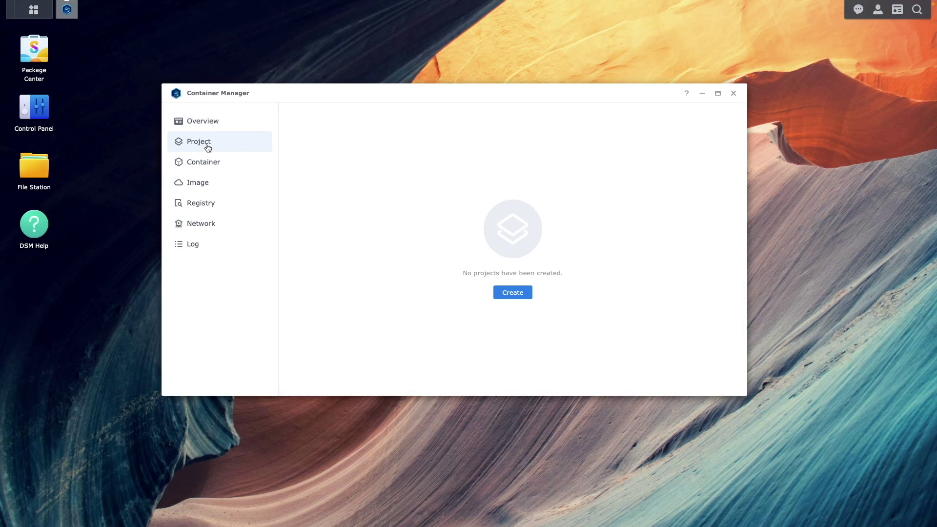
click(510, 295)
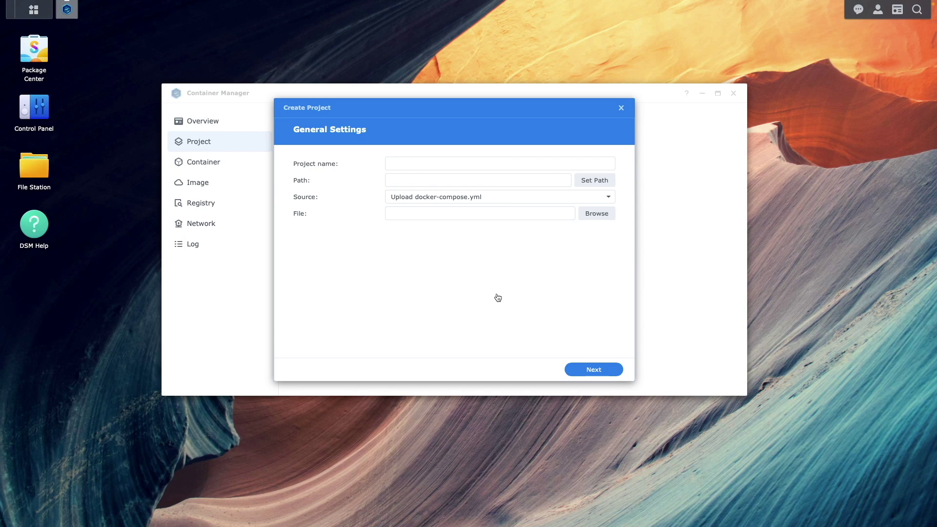
Step: Name the project 'stirling-pdf' and set its path to /docker/stirling-pdf
click(400, 164)
text(s)
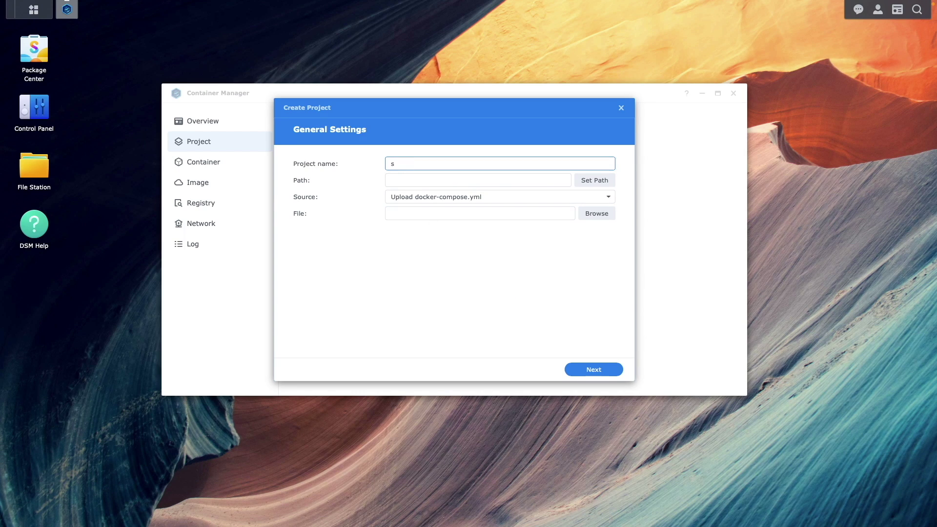
text(tirling-pdf)
click(595, 180)
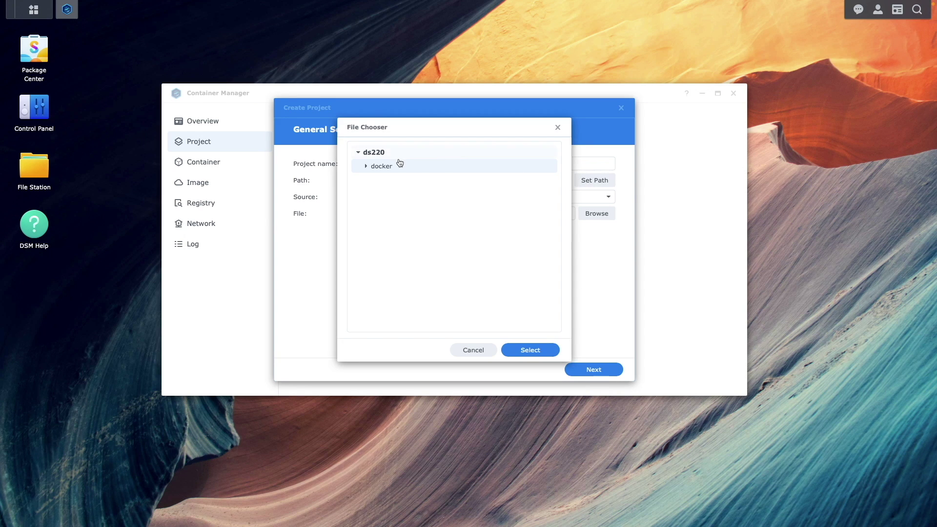
click(366, 167)
click(385, 180)
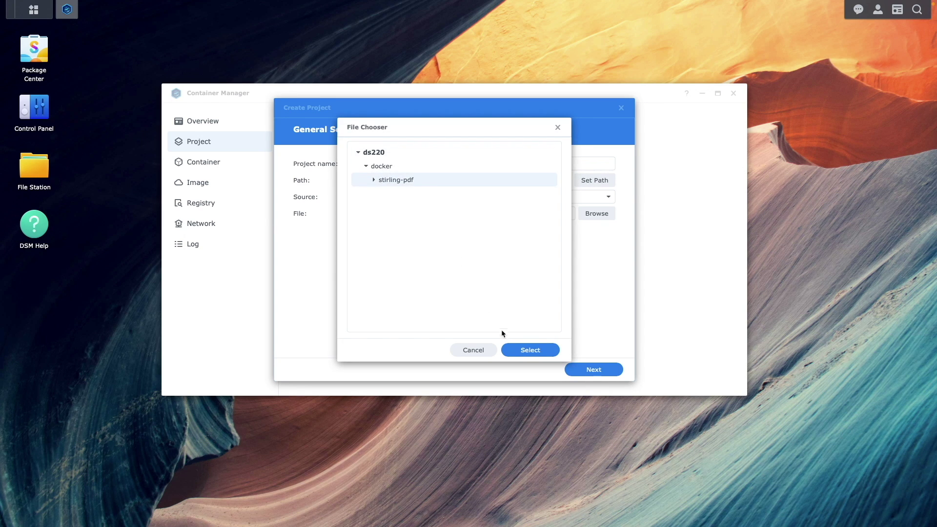
click(508, 350)
Step: Choose Create docker-compose.yml as the project source
click(553, 202)
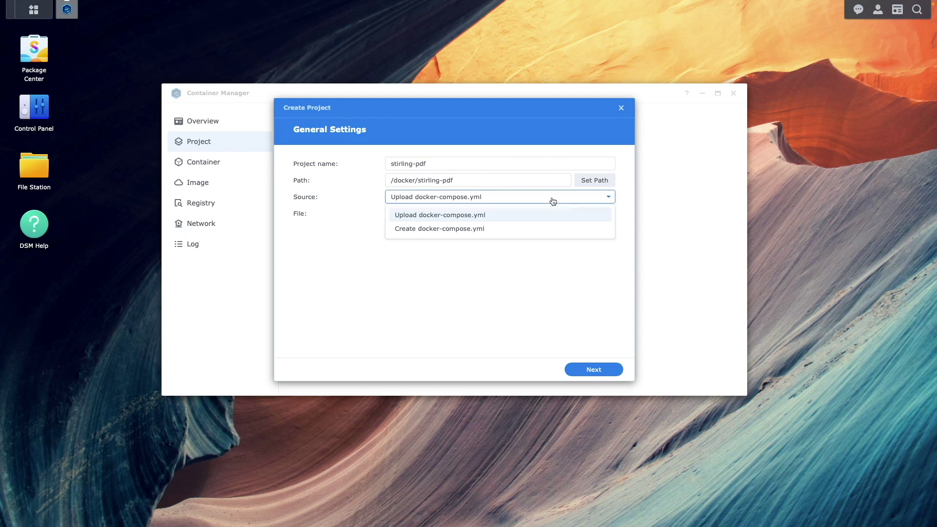
click(544, 229)
click(494, 257)
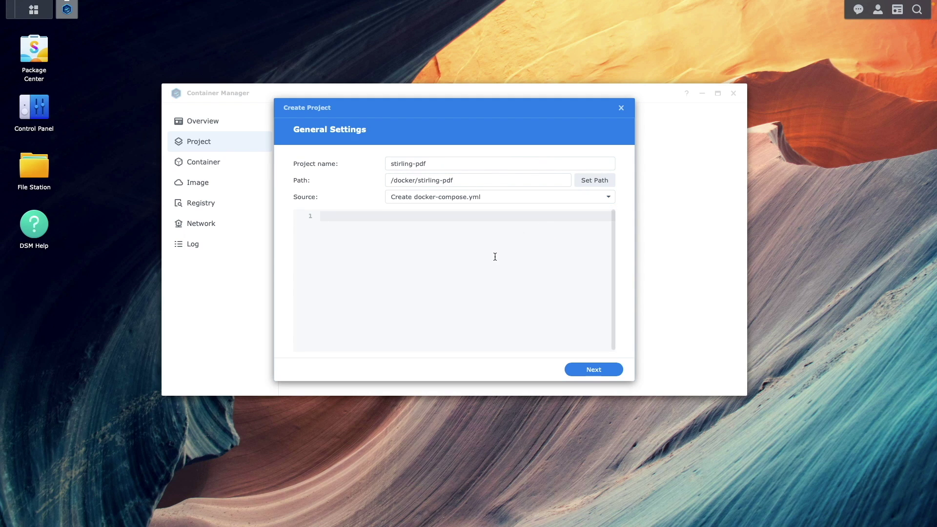
Step: Paste the stirling-pdf compose configuration (port 8080, login enabled), review it, and continue
text(version: '3.3' services:   stirling-pdf:     image: frooodle/s-pdf:latest     container_name: stirling-pdf     restart: unless-stopped     ports:       - '8080:8080'     volumes:       - /volume1/docker/stirling-pdf/trainingData:/usr/share/tesseract-ocr/5/tessdata       - /volume1/docker/stirling-pdf/extraConfigs:/configs #      - /location/of/customFiles:/customFiles/ #      - /location/of/logs:/logs/     environment:       - DOCKER_ENABLE_SECURITY=true       - SECURITY_ENABLE_LOGIN=true)
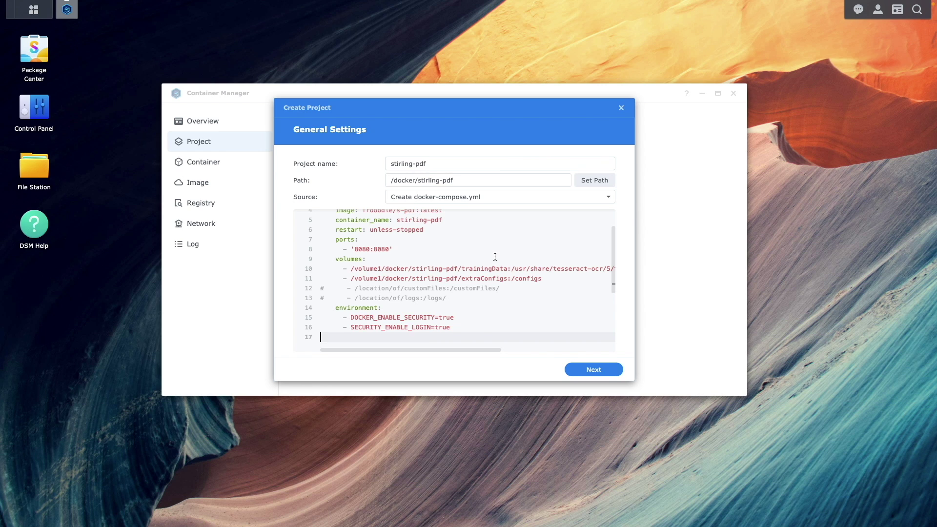
key(Up)
key(Up)
key(Up)
key(Up)
key(Up)
key(Up)
key(Up)
key(Up)
key(Up)
key(Up)
key(Up)
key(Up)
key(Up)
key(Up)
key(Up)
key(Up)
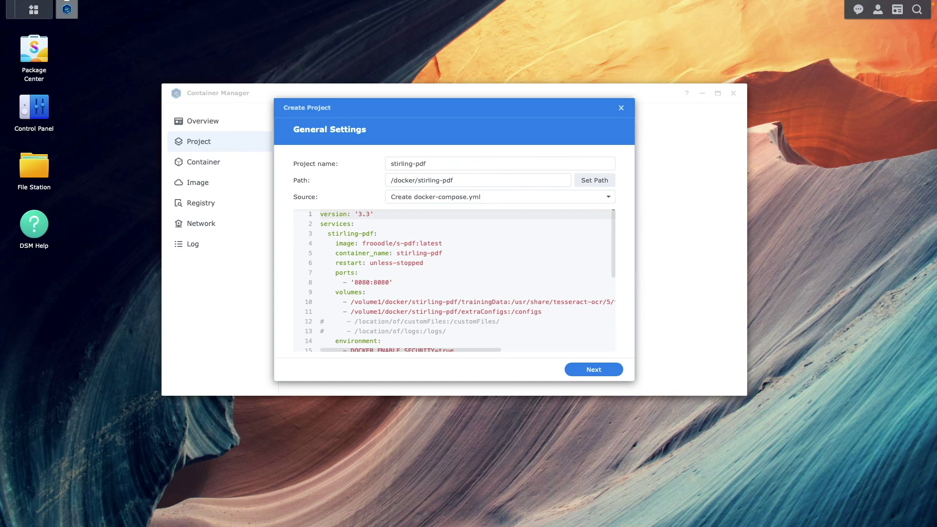
key(Down)
key(Down)
key(Down)
key(Down)
key(Down)
key(Down)
key(Down)
key(Down)
key(Down)
key(Down)
key(Down)
key(Down)
key(Down)
key(Down)
key(Down)
key(Down)
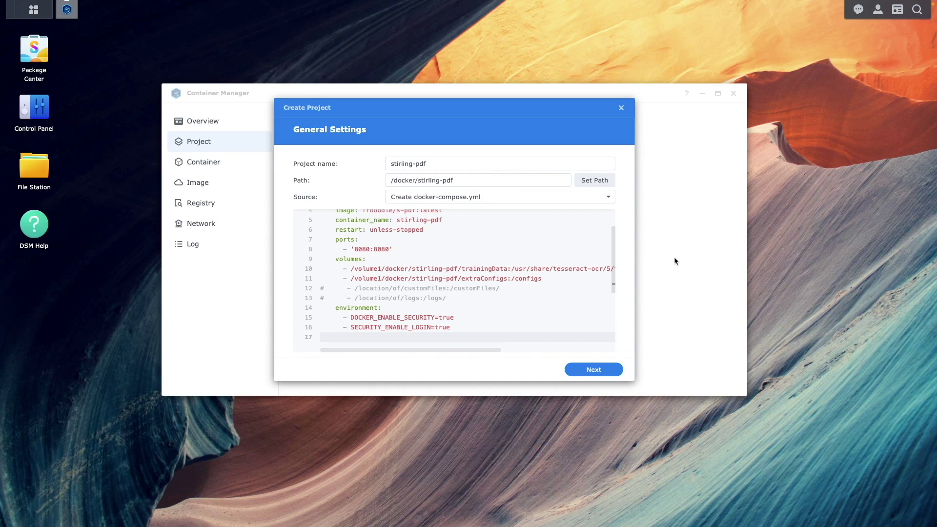
click(623, 372)
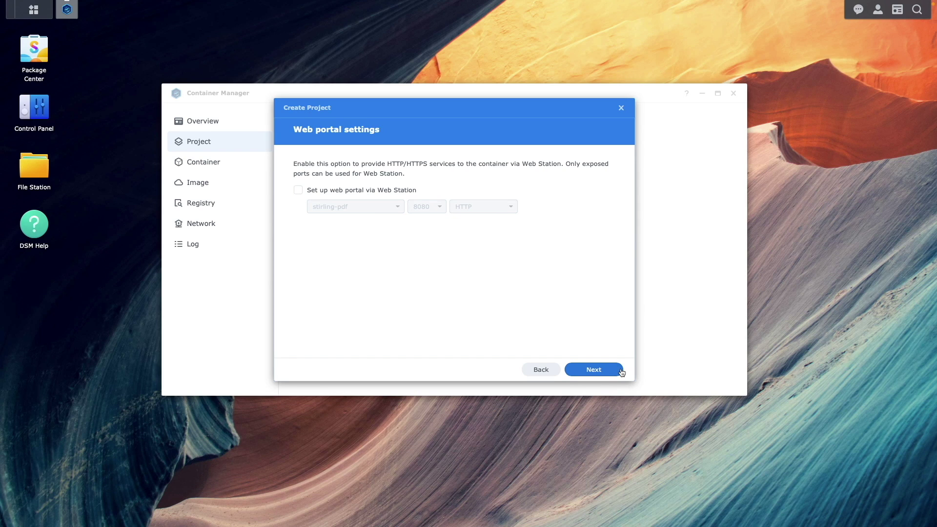
Step: Skip the web portal settings and finish the Summary to build the stirling-pdf project
click(622, 372)
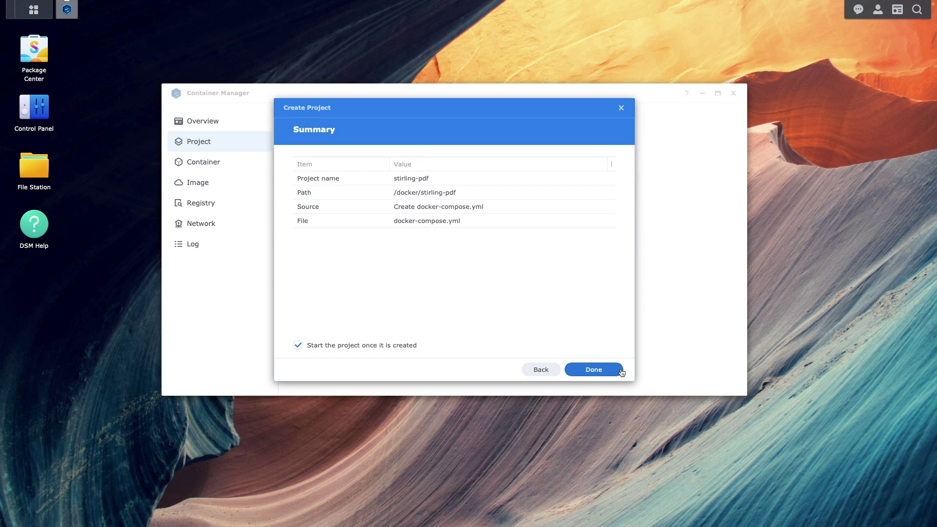
click(622, 372)
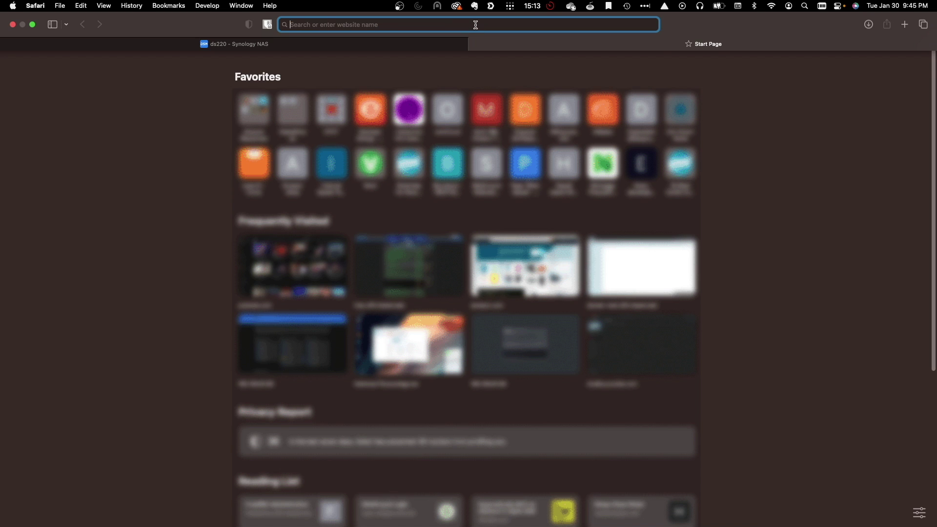
Step: Load 192.168.72.20:8080 in Safari to reach the Stirling PDF sign-in page
text(192.168)
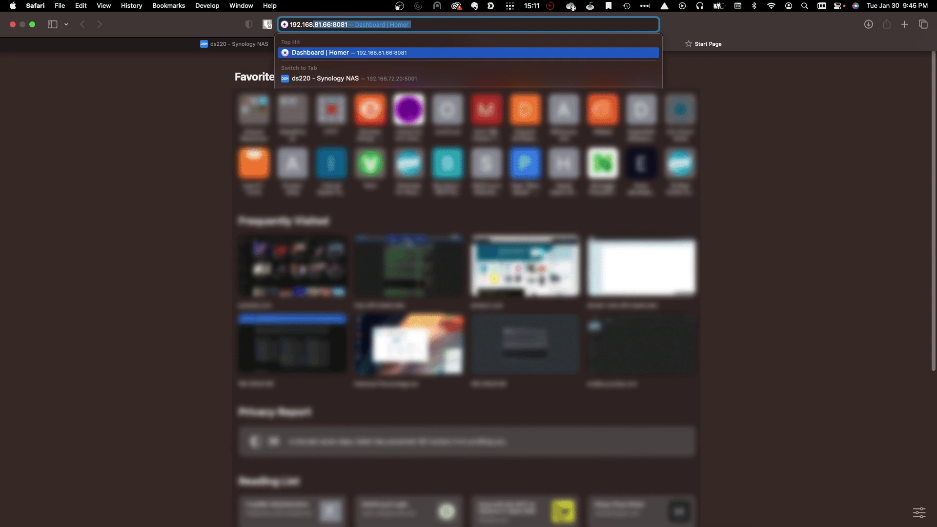
text(.72.20:8080)
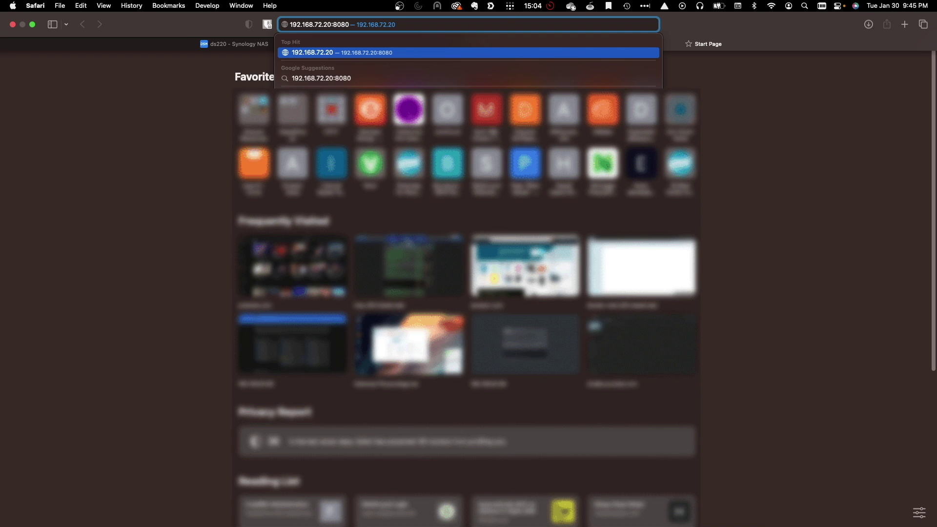
key(Return)
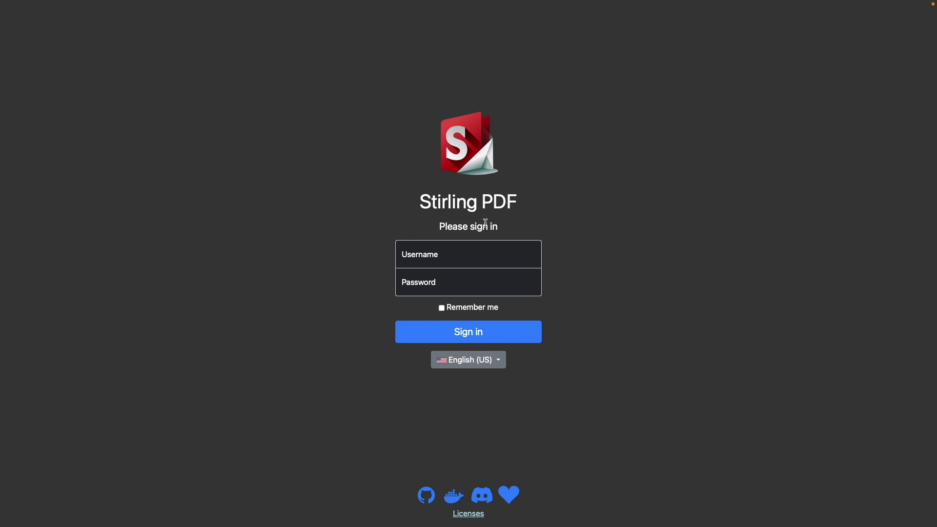
Step: Sign in with the default admin username and password
click(473, 256)
text(admin)
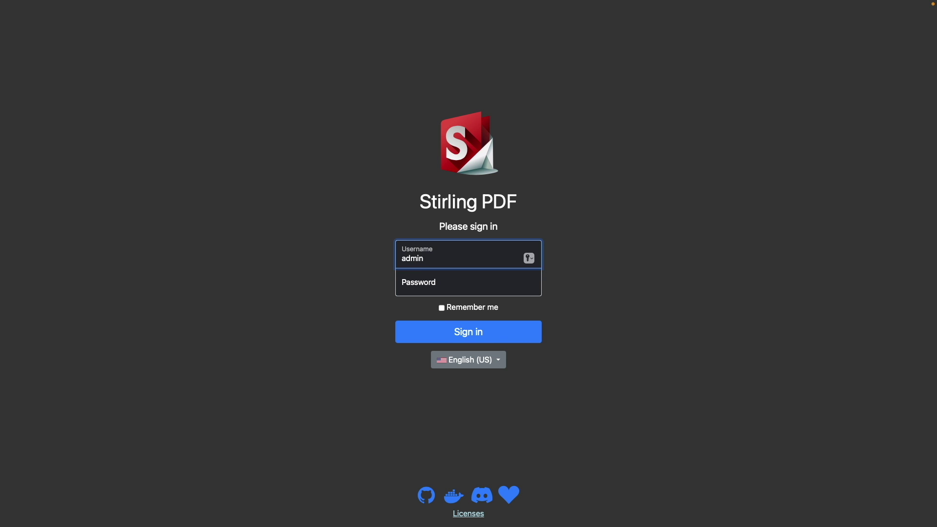
key(Tab)
text(stirling)
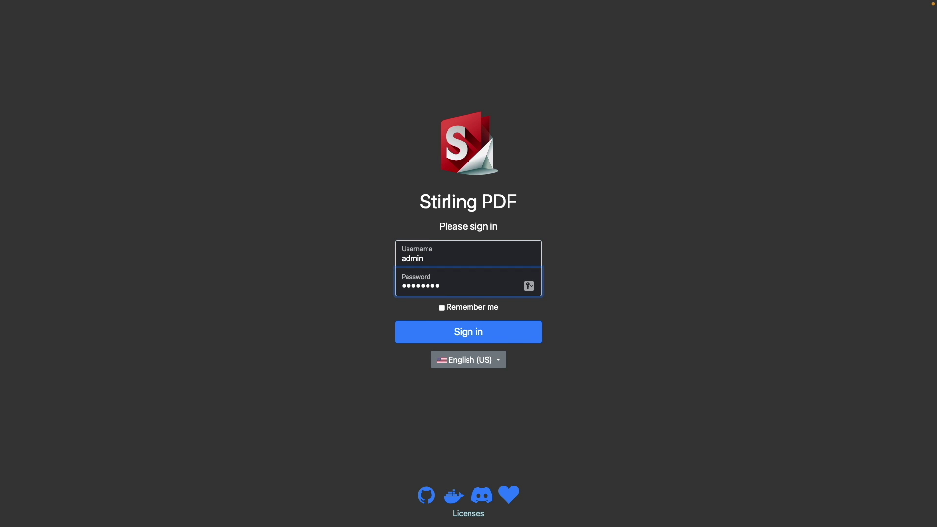
click(506, 325)
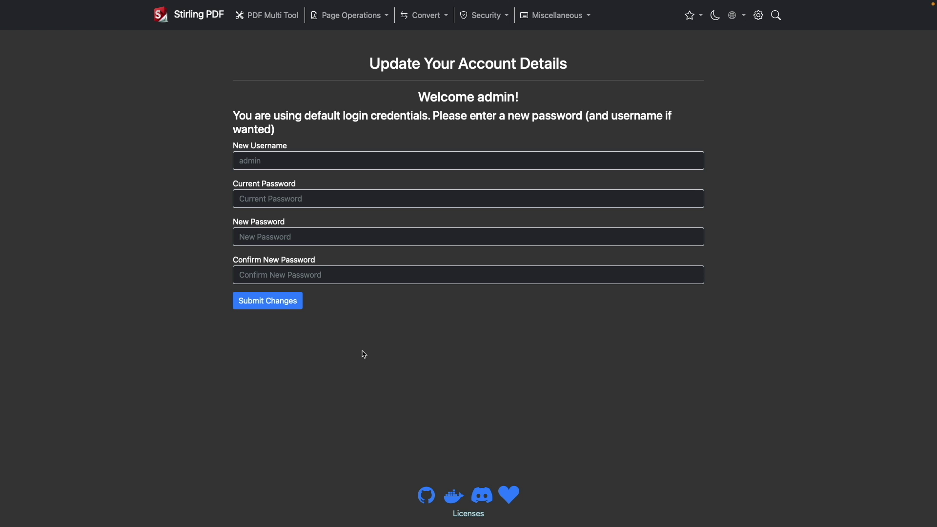
Step: Replace the current password with a new password, confirm it, and submit
click(261, 200)
text(stirling)
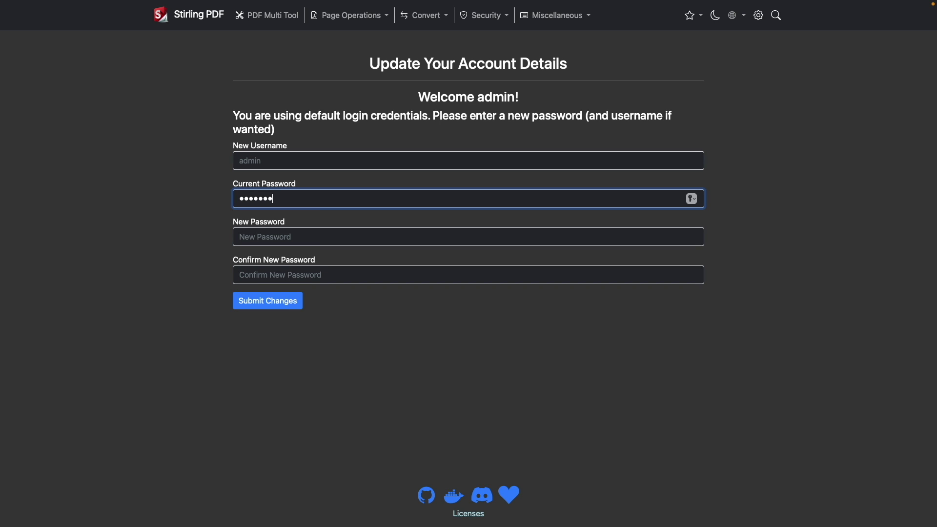
key(Tab)
text(password1)
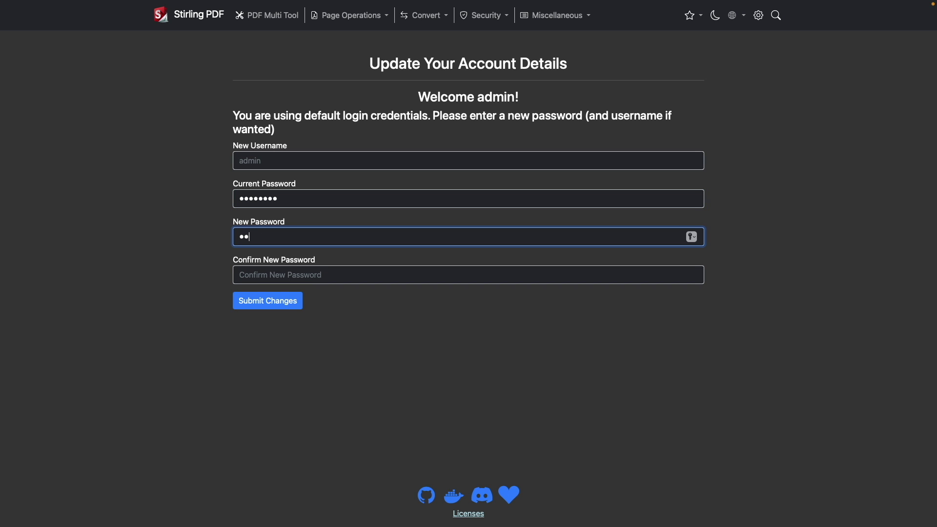
text(2345)
key(Tab)
text(password12345)
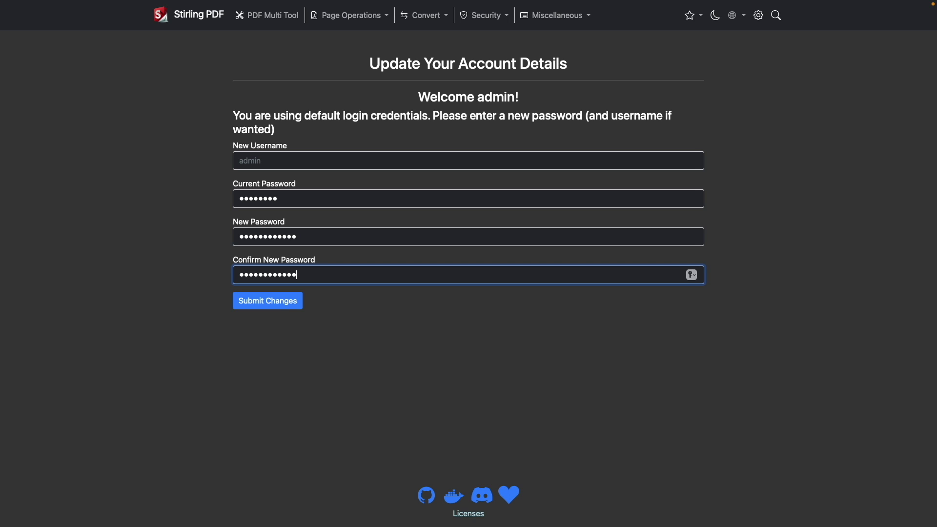
click(294, 302)
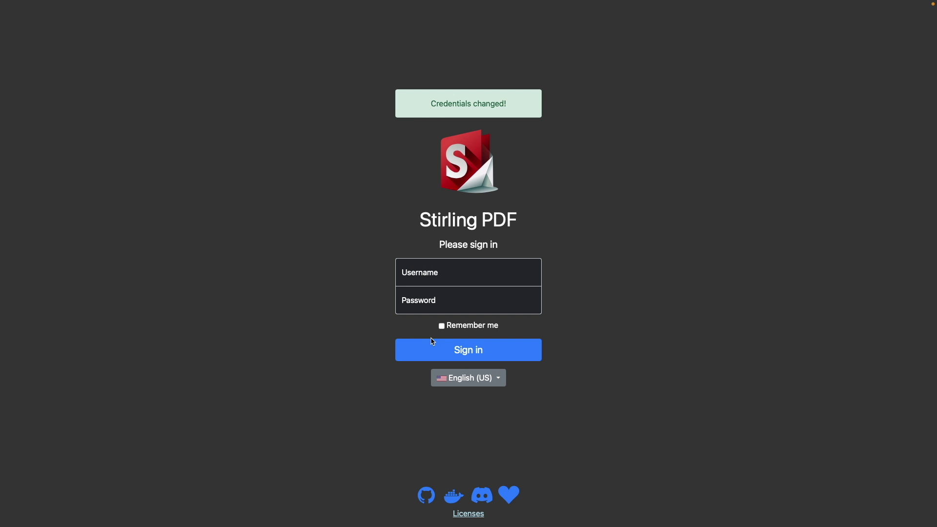
Step: Sign back in with the admin username and the new password, then open Settings
click(421, 279)
text(admin)
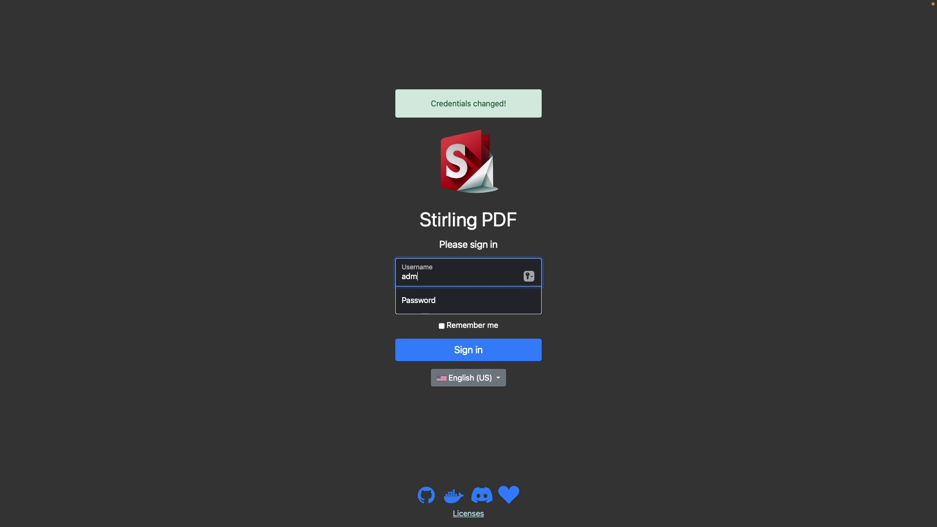
key(Tab)
text(password12345)
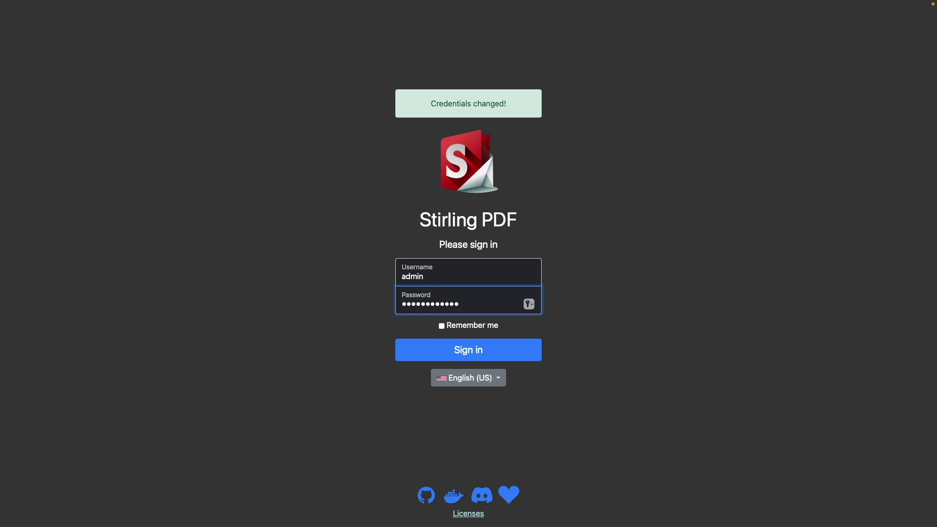
click(499, 350)
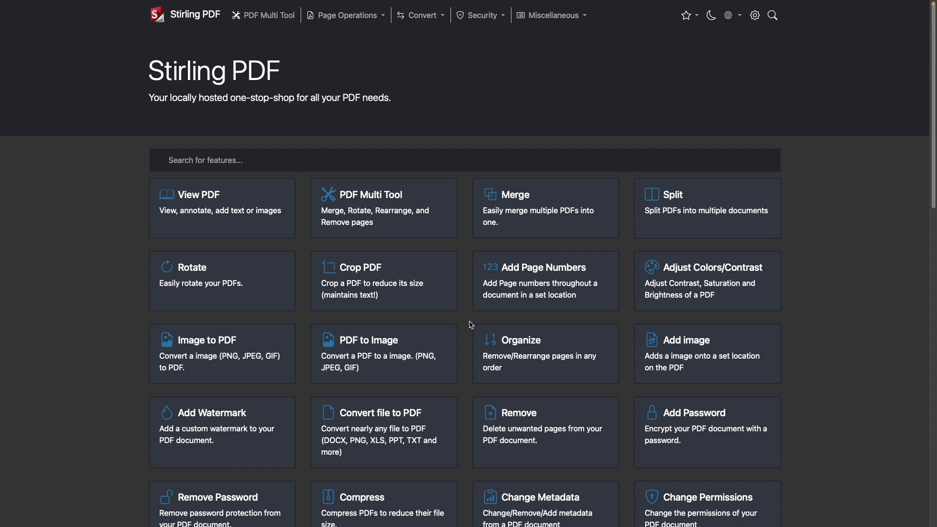
click(756, 17)
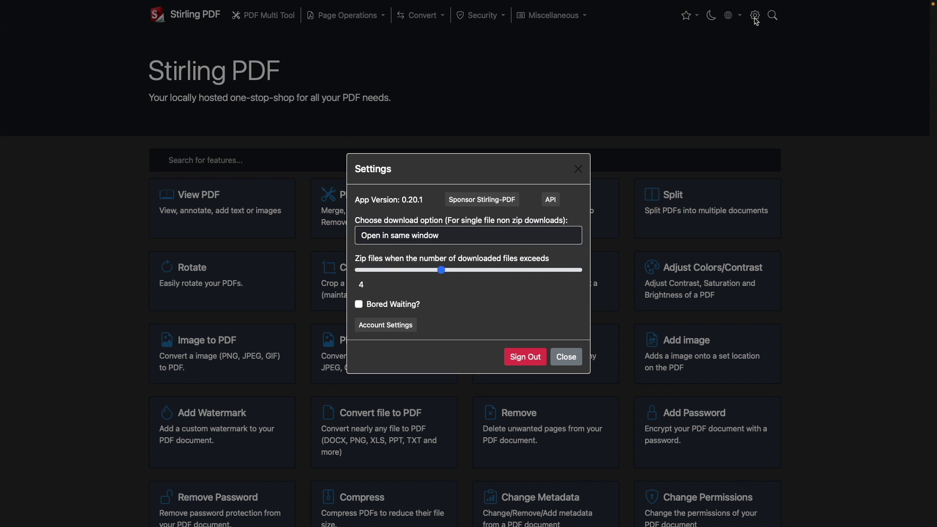
Step: View the admin user list via Account Settings, keeping Admin as the role, then return home
click(387, 325)
scroll(570, 484, down, 3)
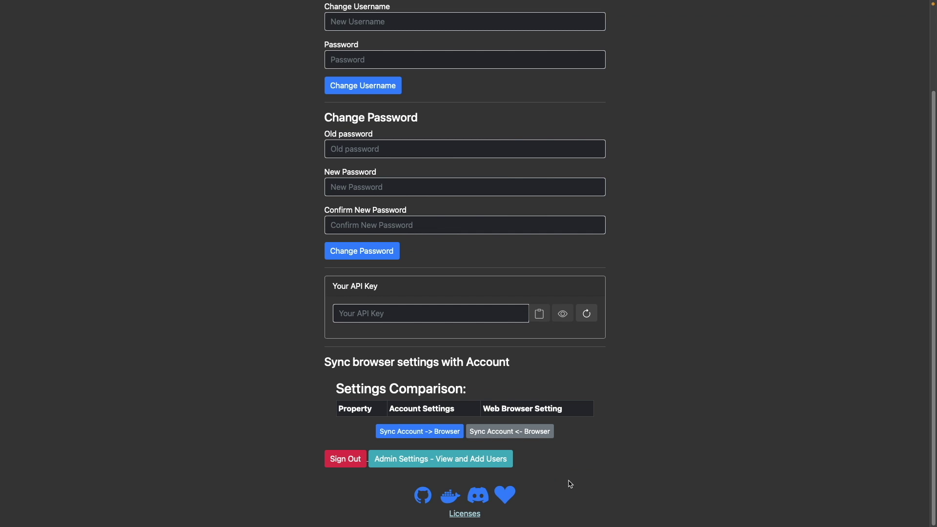
click(508, 461)
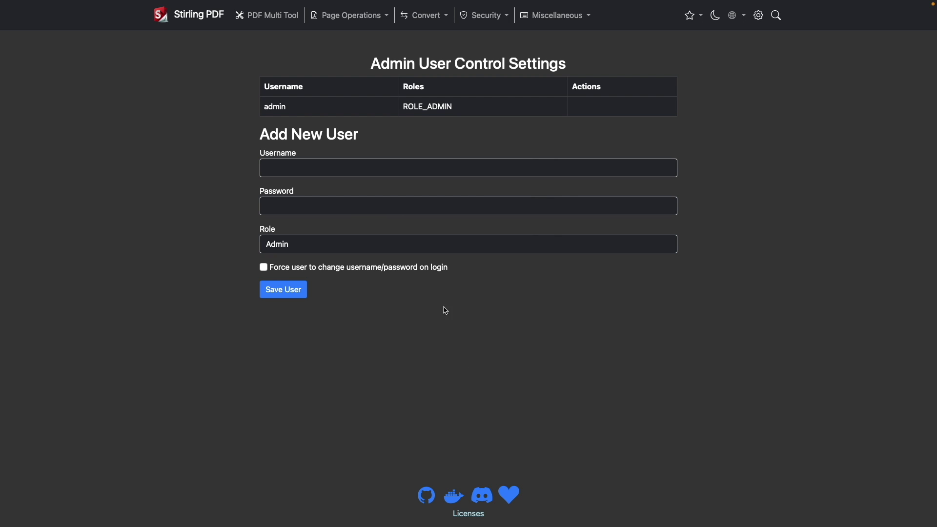
click(427, 249)
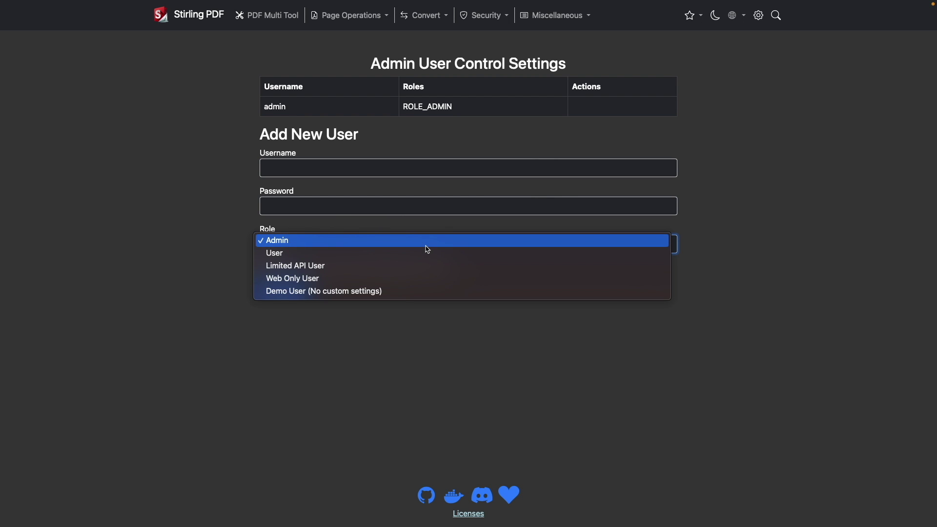
click(498, 335)
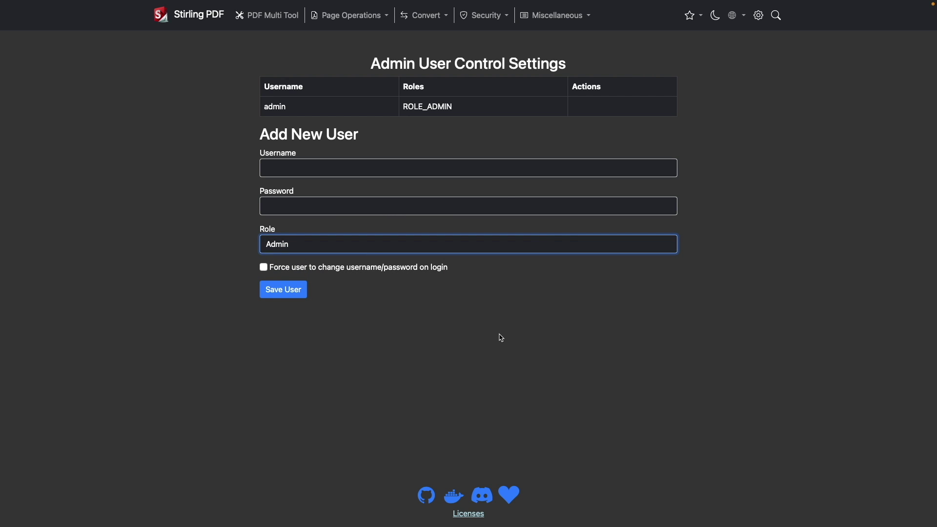
click(220, 18)
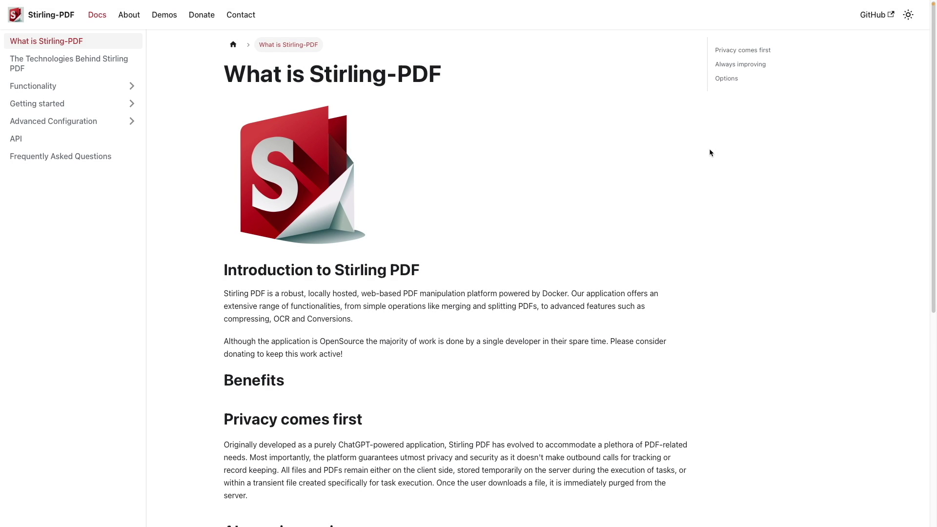
Step: Select the docs page address in Safari's address bar to copy it
mouse_move(627, 2)
click(580, 26)
key(ctrl+c)
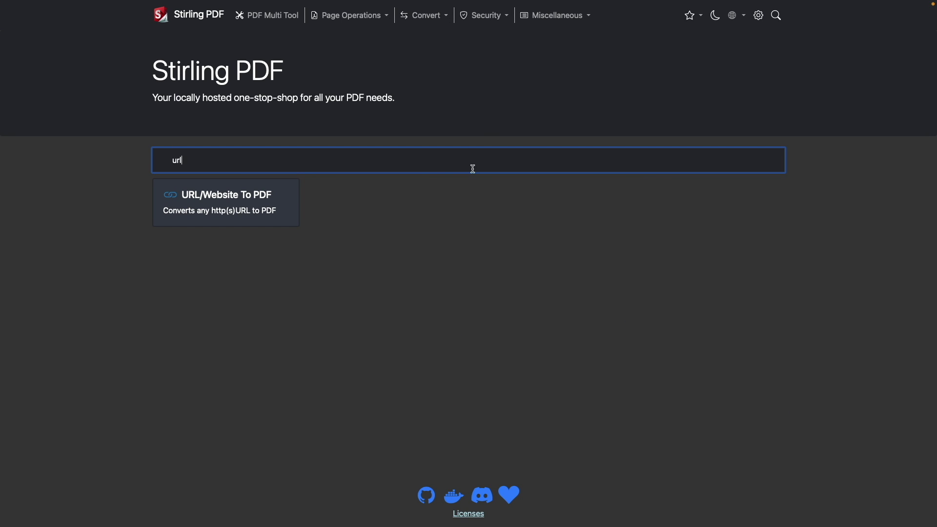
click(291, 204)
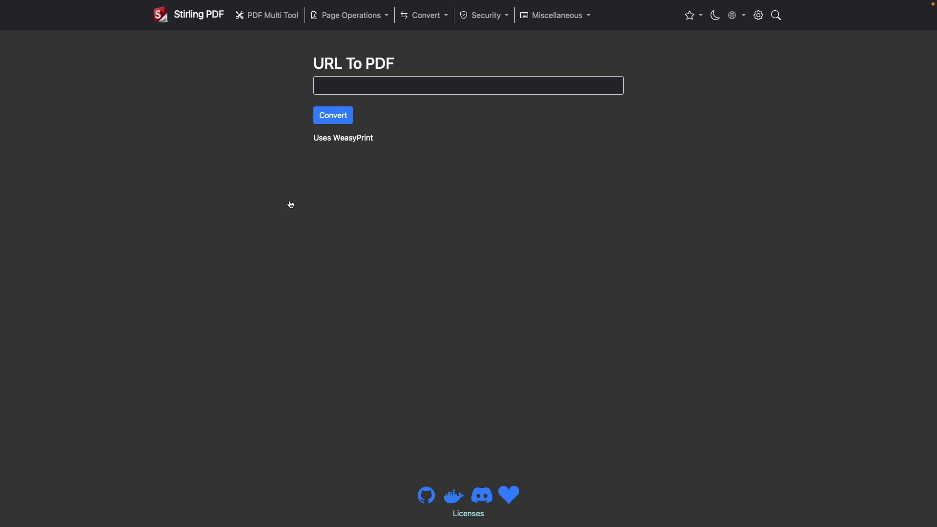
click(321, 86)
key(ctrl+v)
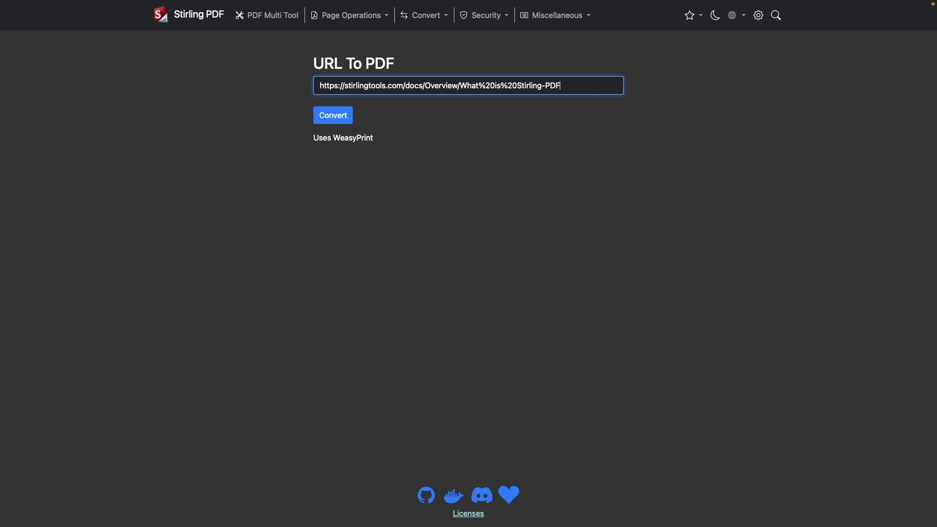
click(348, 113)
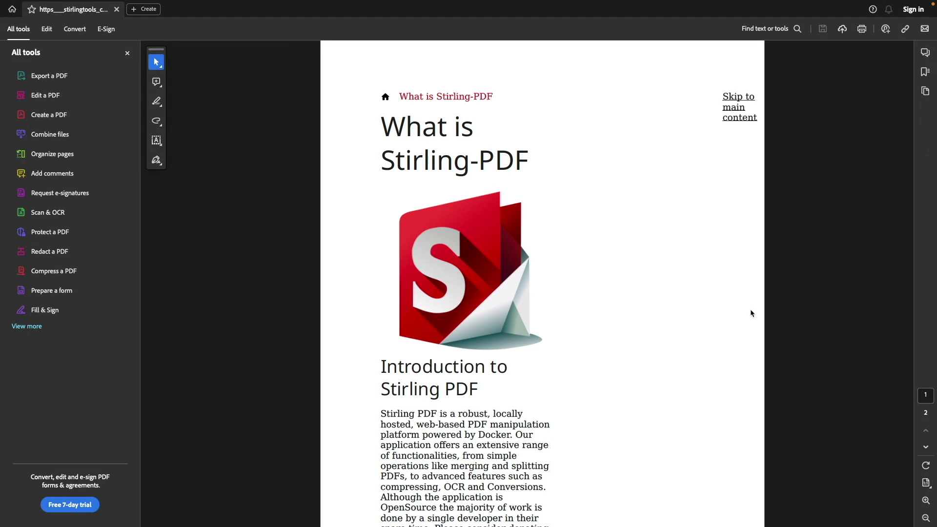
Step: Scroll through both pages of the converted docs PDF in Acrobat
scroll(751, 313, down, 10)
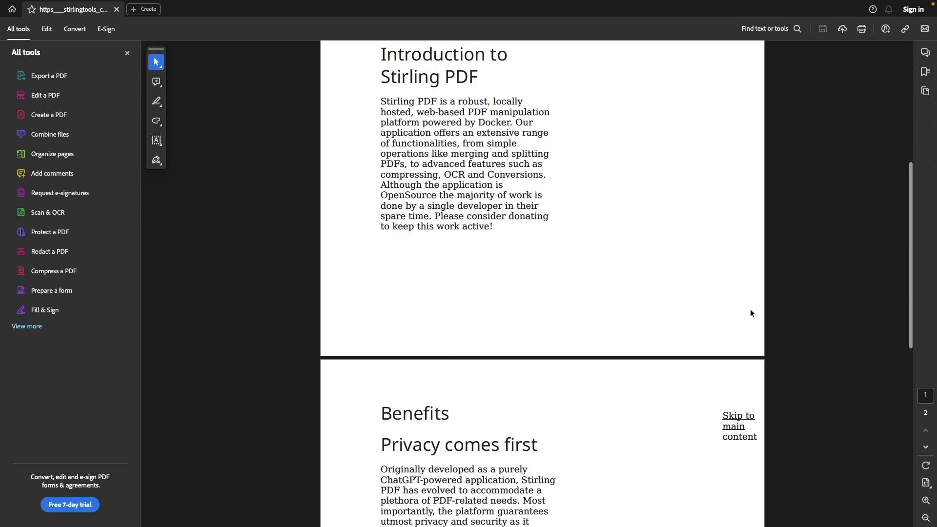
scroll(751, 309, down, 6)
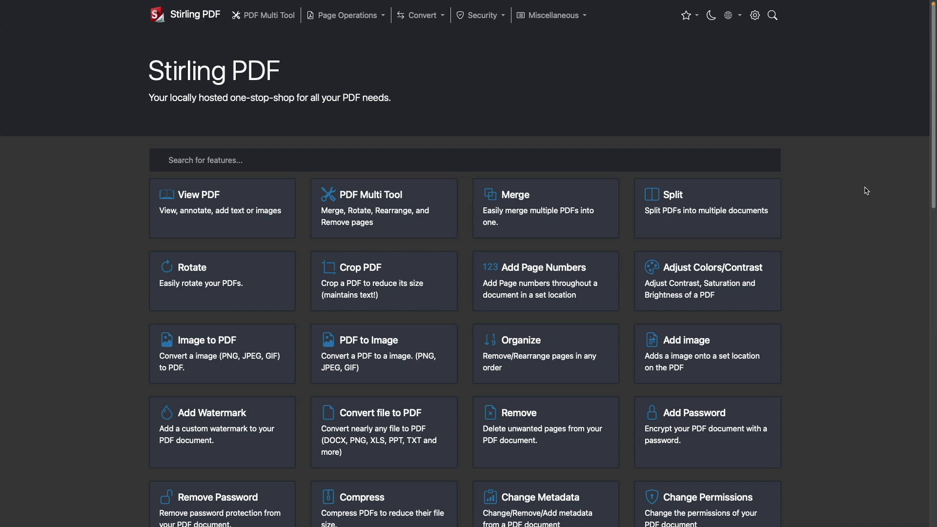
Step: Search 'number' to find Add Page Numbers and load the converted docs PDF into it
click(620, 163)
text(number)
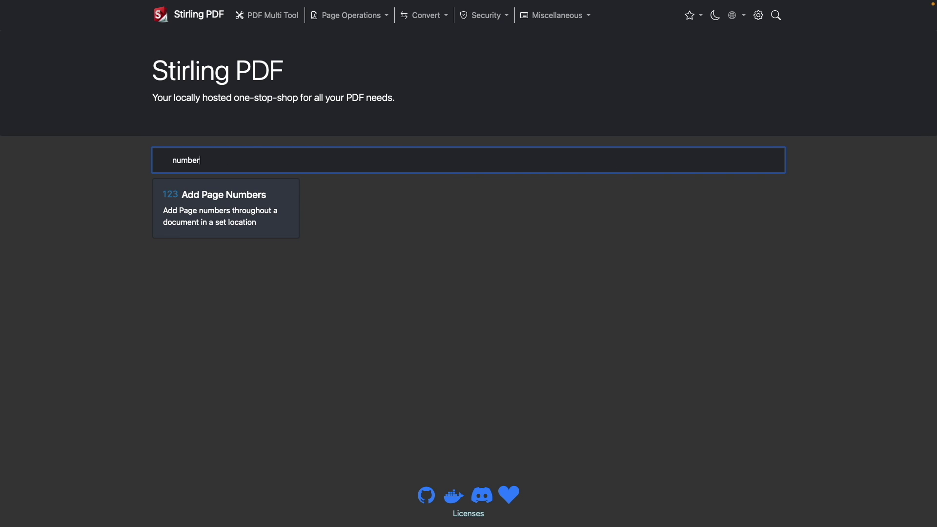
click(267, 198)
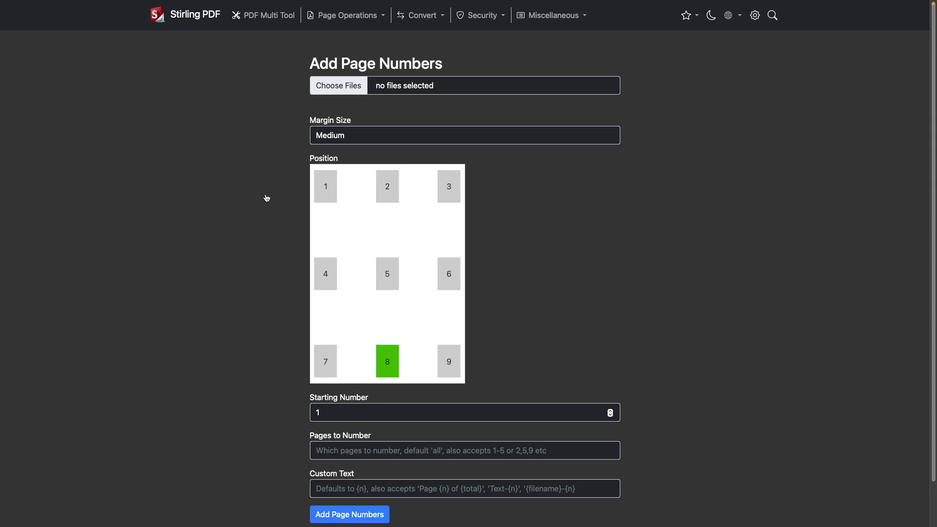
click(336, 89)
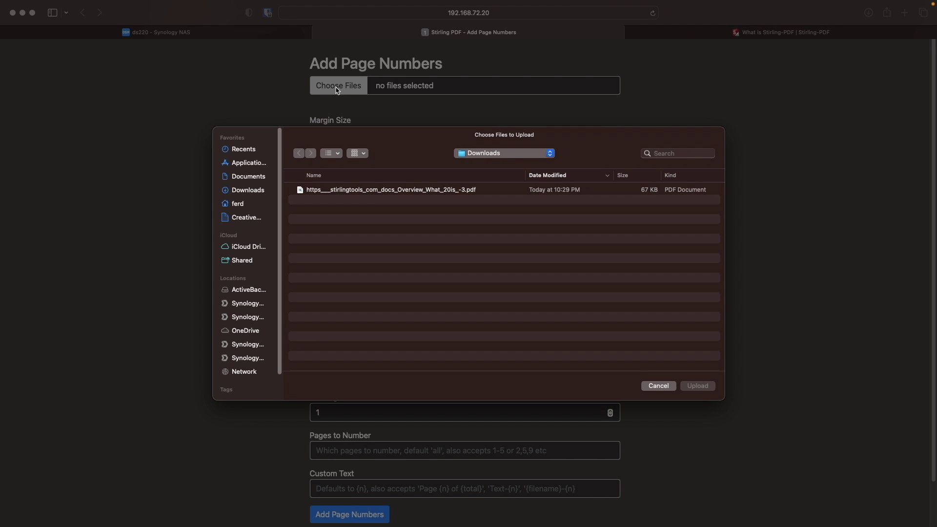
double_click(384, 190)
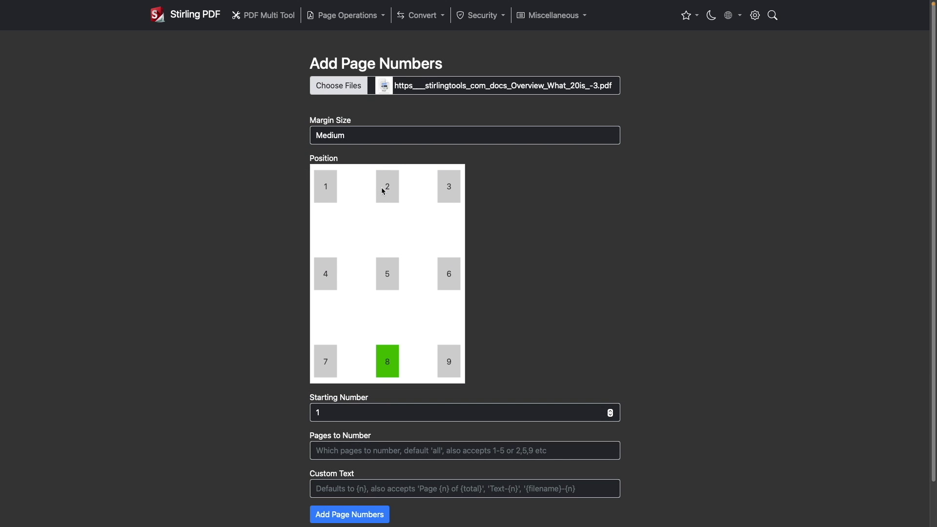
Step: Add page numbers at bottom-right position 9 and allow the numbered PDF to download
click(454, 360)
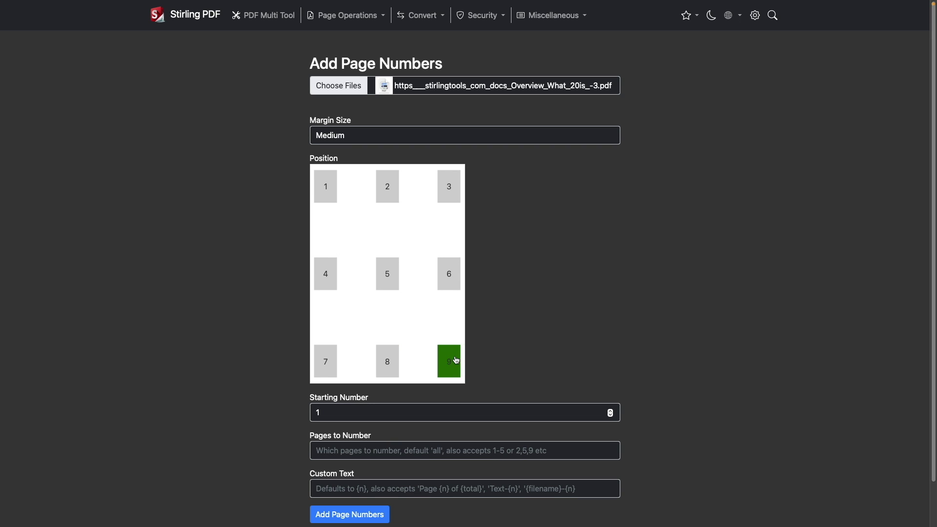
scroll(696, 365, down, 1)
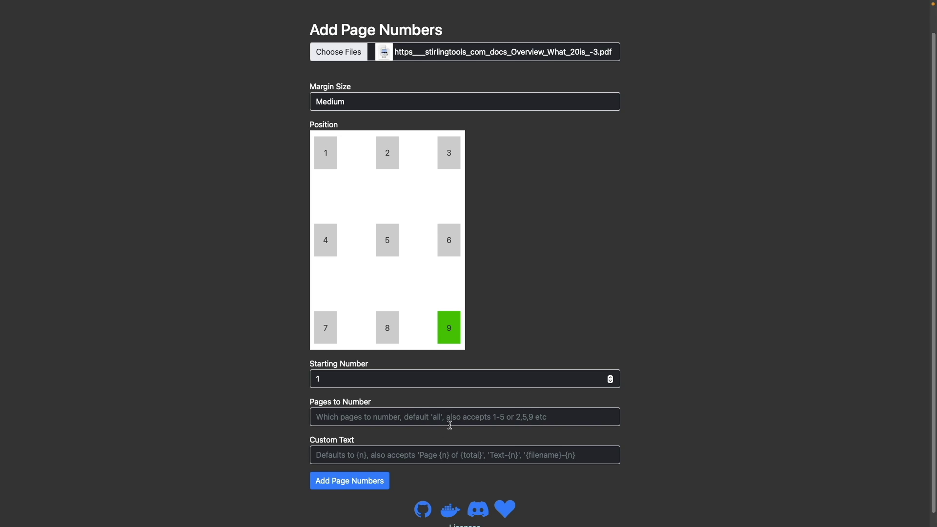
click(360, 483)
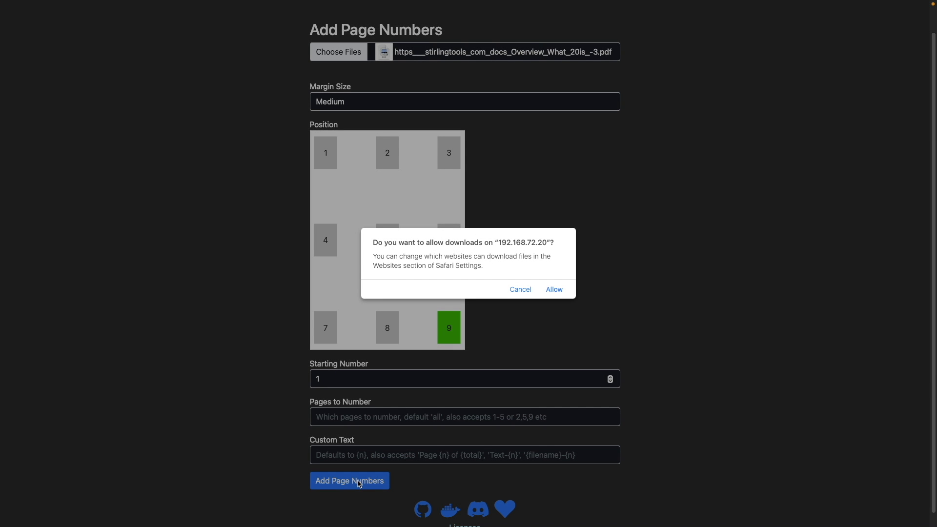
click(554, 290)
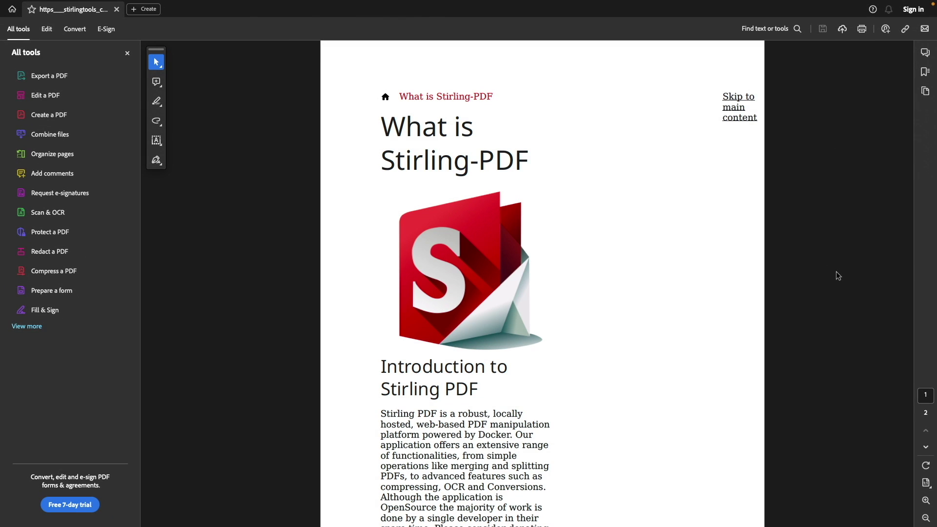
scroll(836, 272, down, 5)
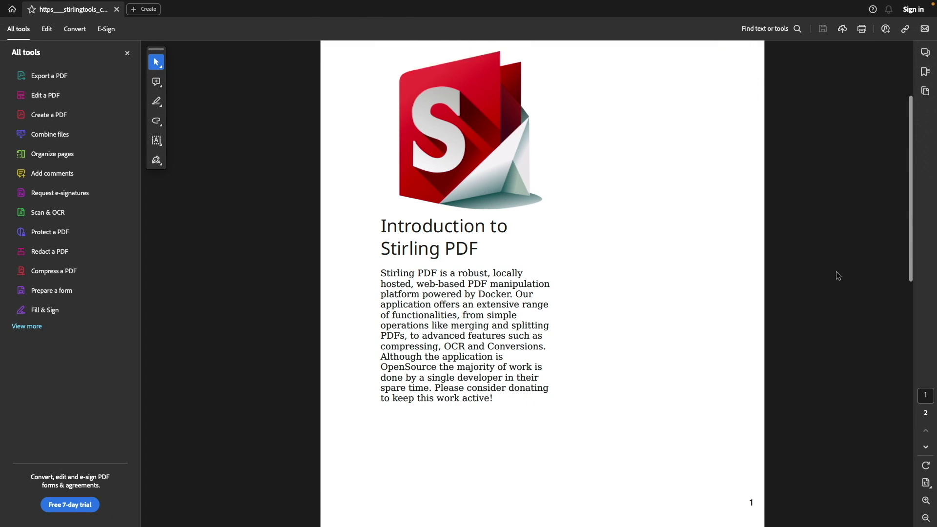
scroll(836, 272, down, 3)
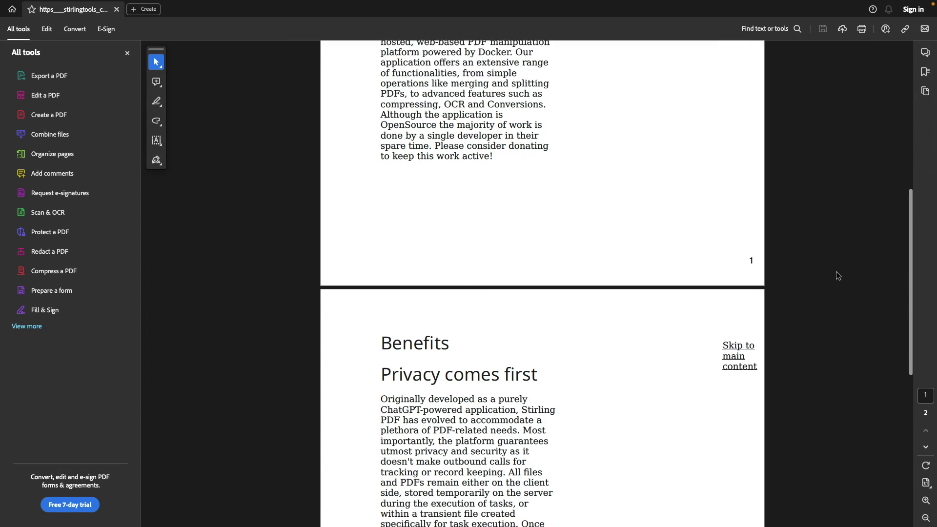
scroll(836, 276, down, 7)
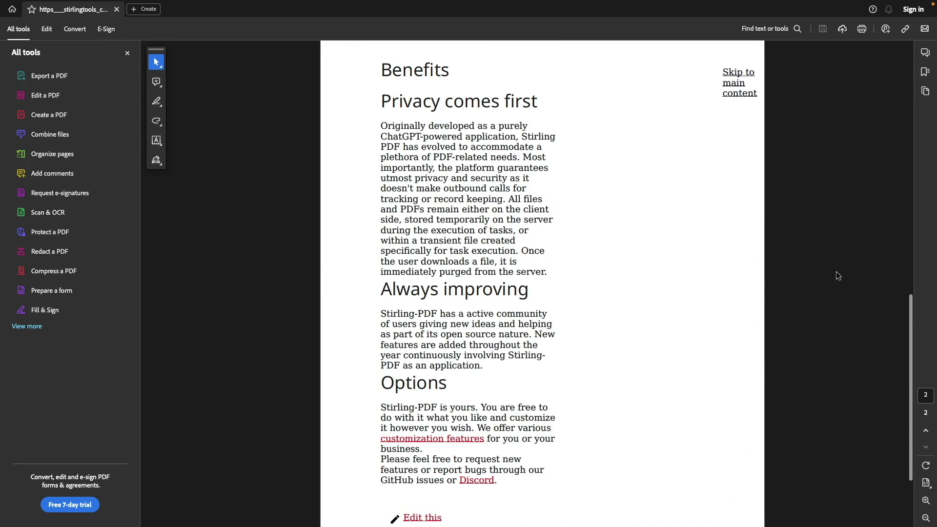